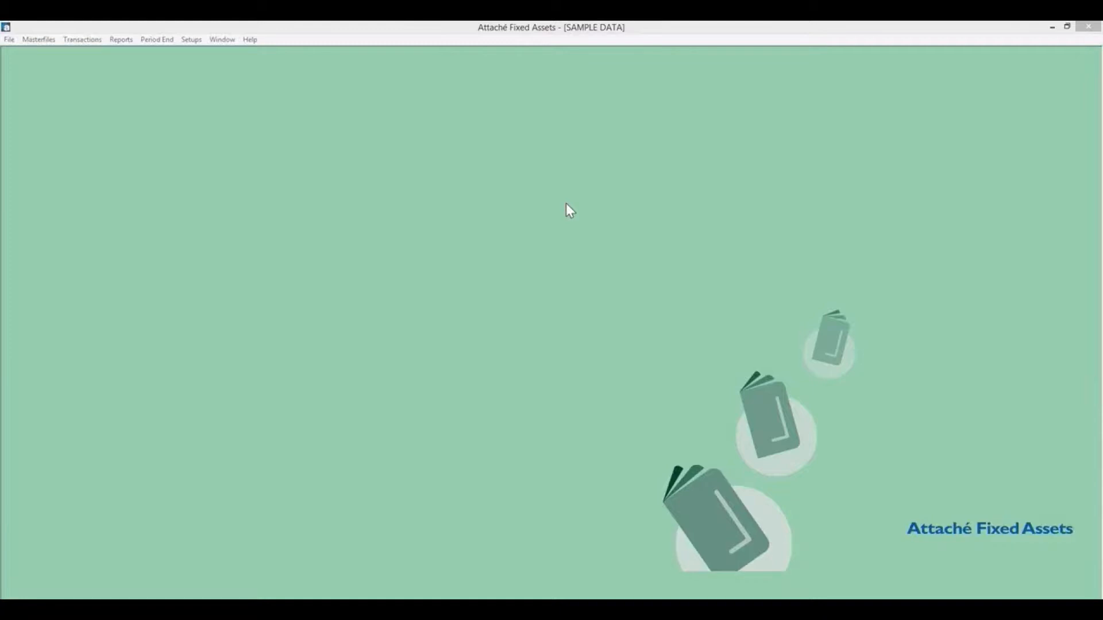
Review the DESKCOMP asset's details, contacts, depreciation methods, balances and activity, and loan information in the Fixed Assets Enquiry, and close it
{"action": "left_click", "coordinate": [573, 29]}
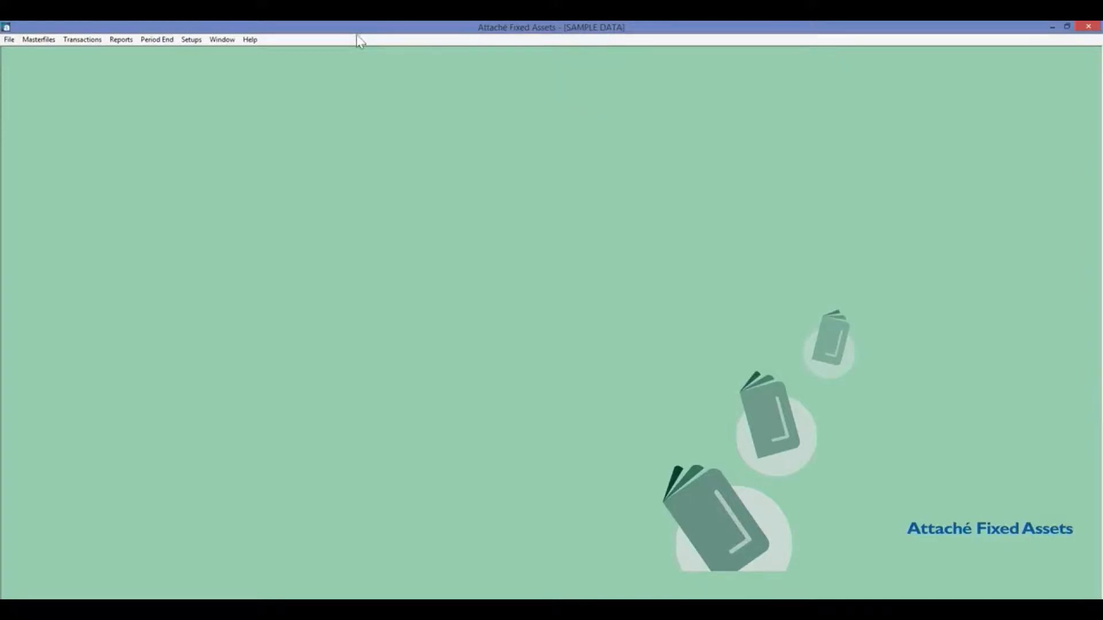
{"action": "left_click", "coordinate": [38, 44]}
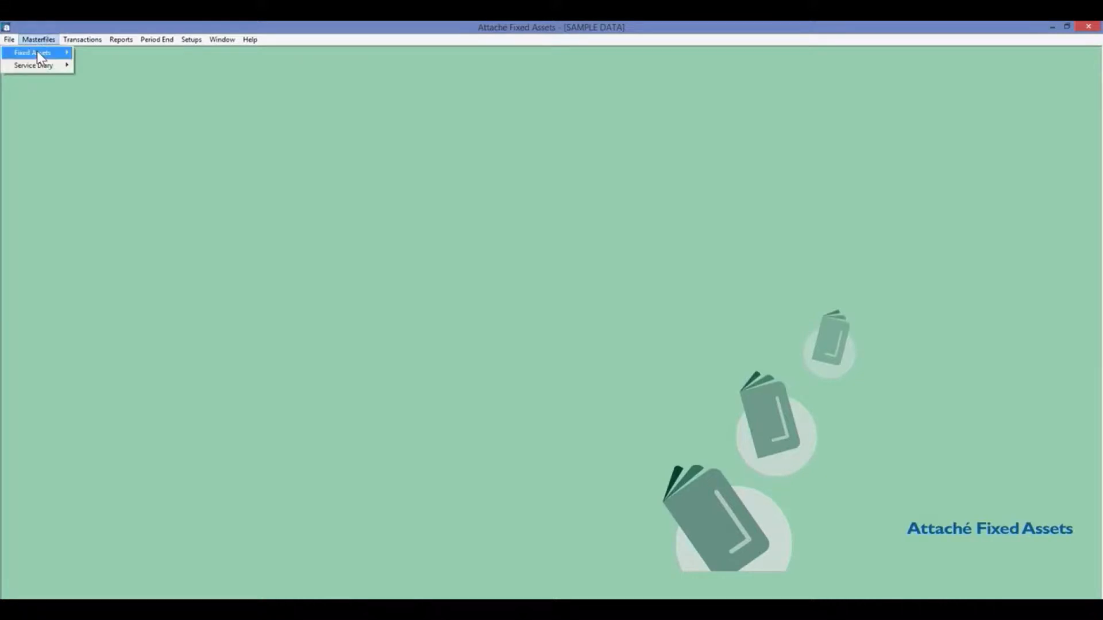
{"action": "mouse_move", "coordinate": [37, 52]}
{"action": "left_click", "coordinate": [109, 53]}
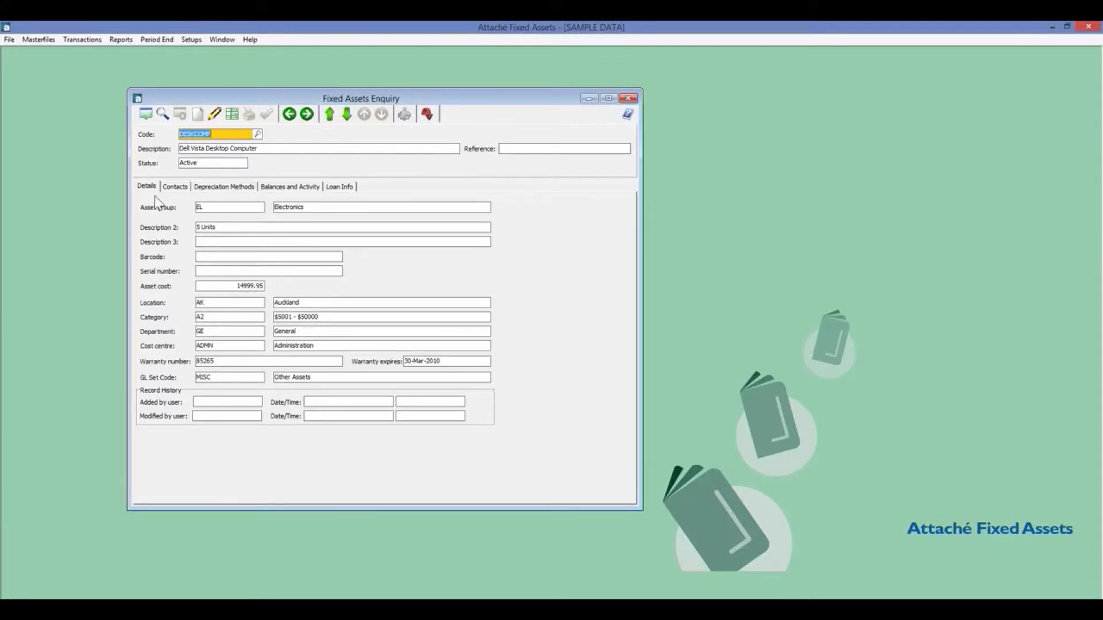
{"action": "left_click", "coordinate": [172, 187]}
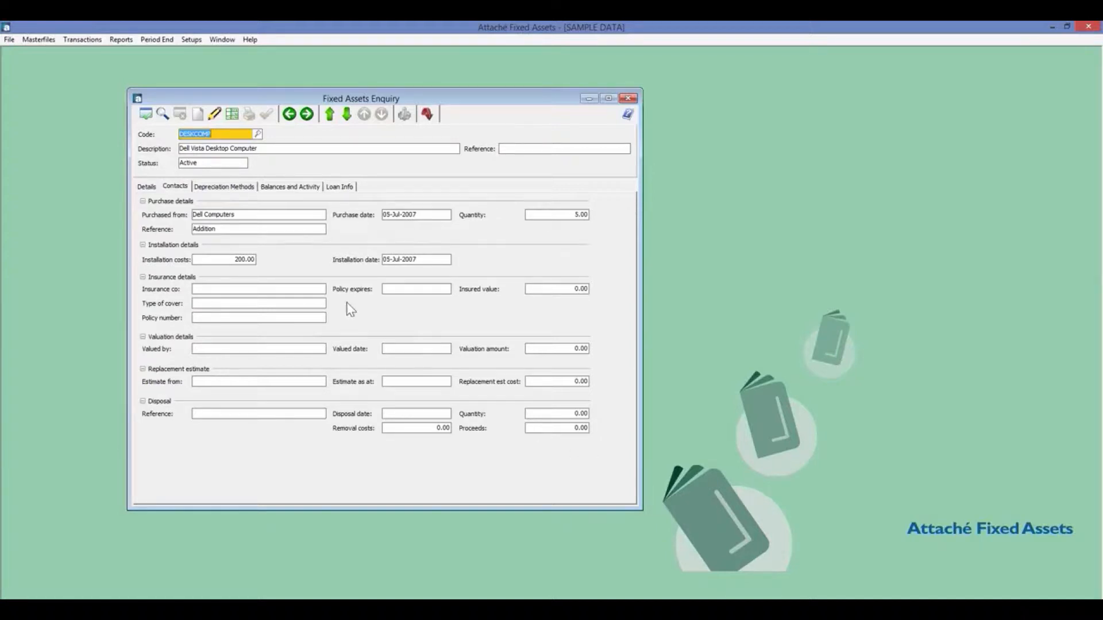
{"action": "left_click", "coordinate": [229, 187]}
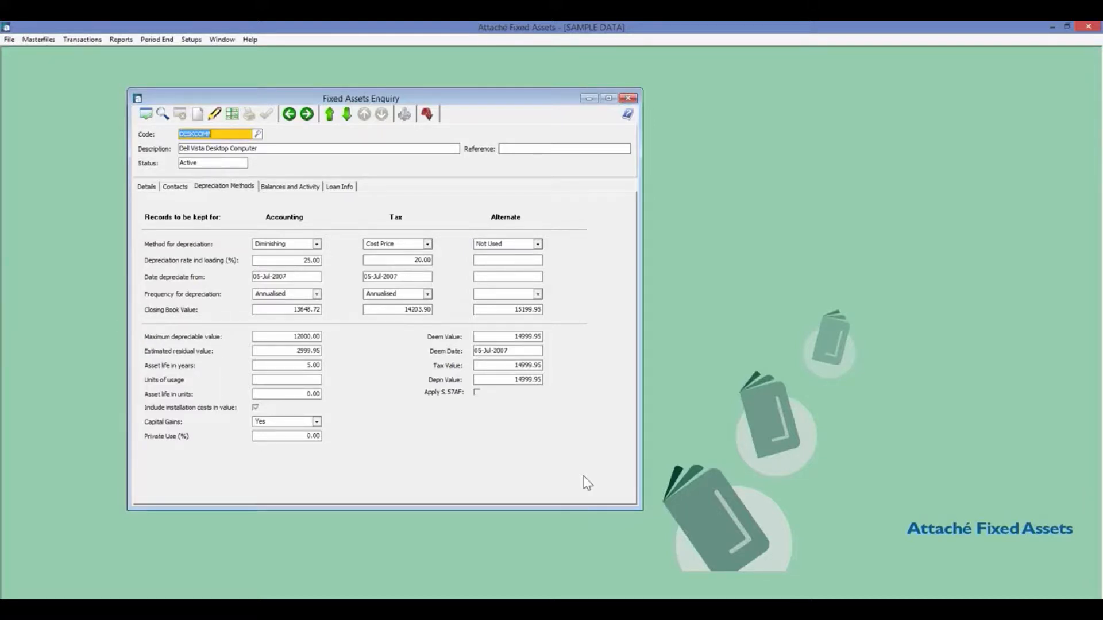
{"action": "left_click", "coordinate": [298, 189]}
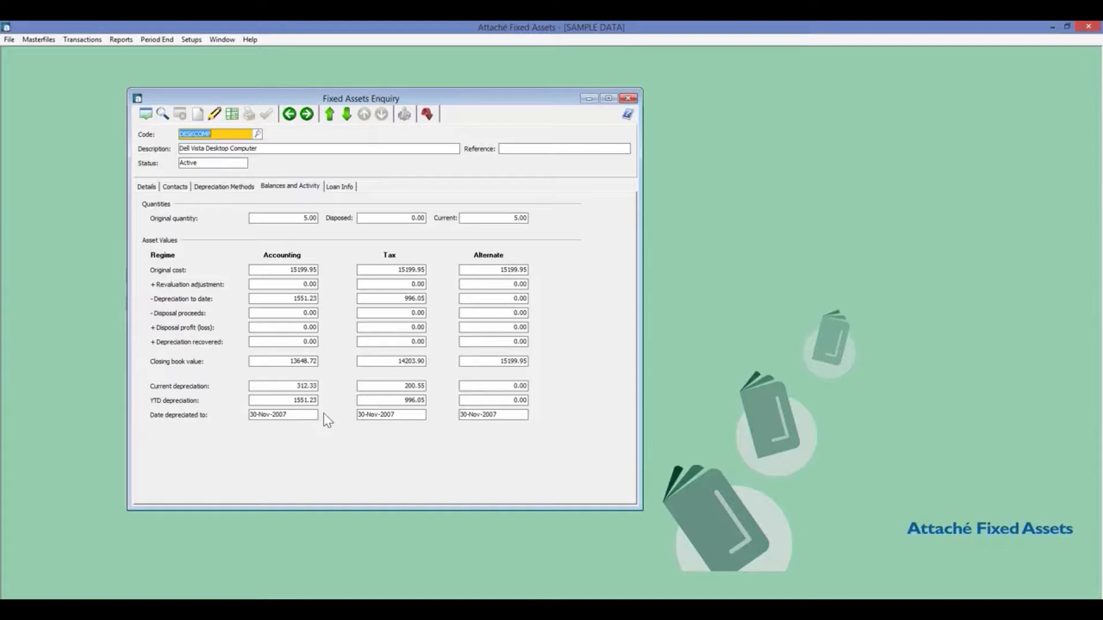
{"action": "left_click", "coordinate": [340, 186]}
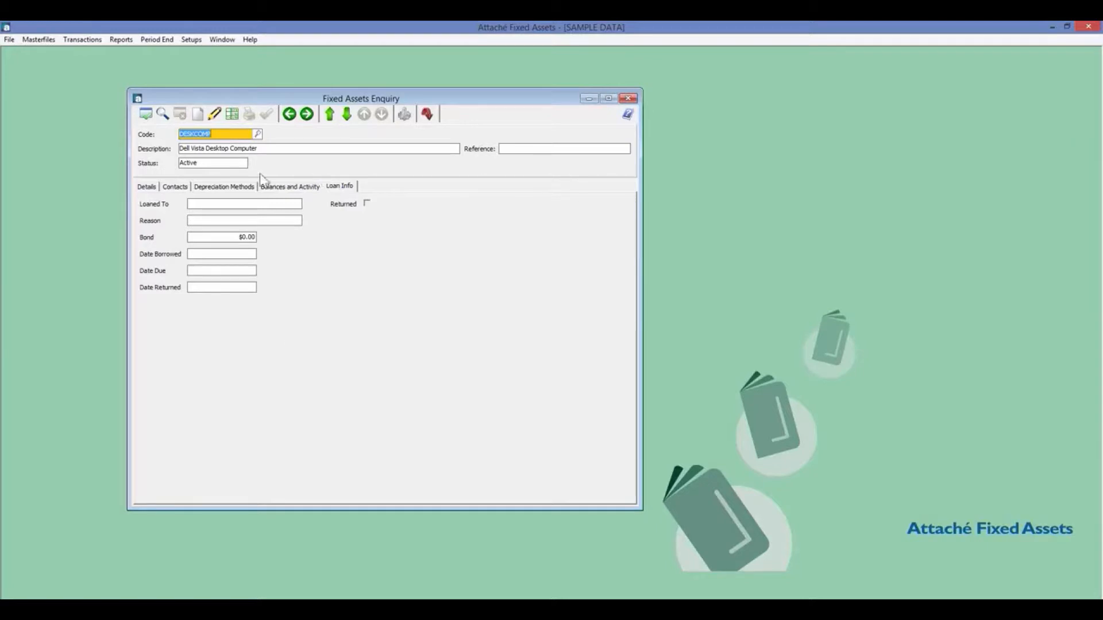
{"action": "left_click", "coordinate": [631, 104]}
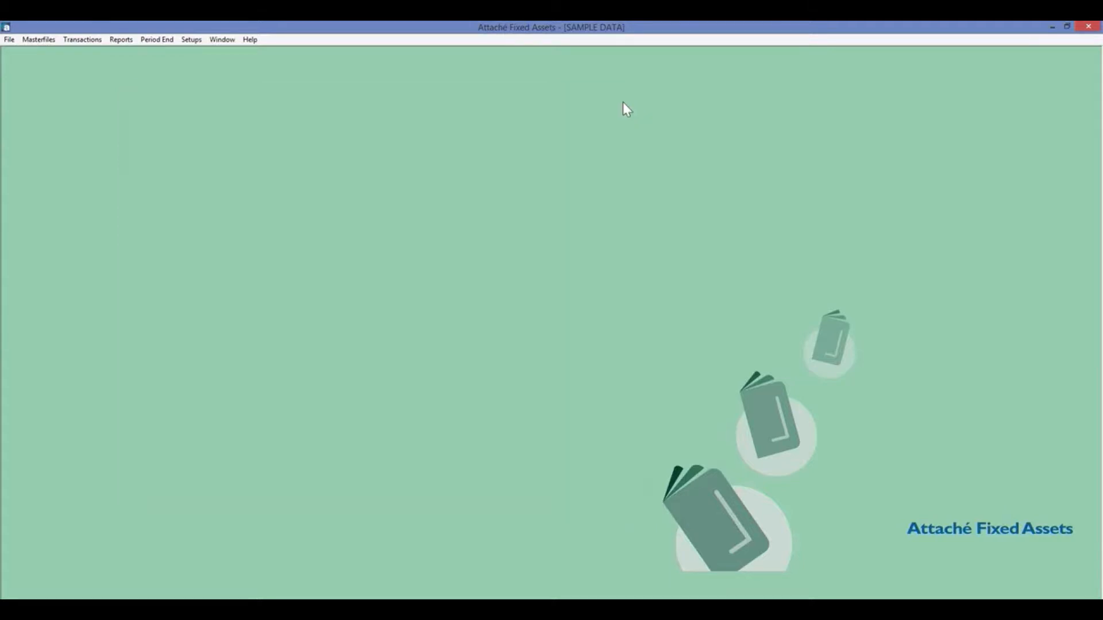
Review DESKCOMP's activation, disposal, depreciation rate change, revaluation, special depreciation and transfer fields in Fixed Assets Transaction Maintenance, and close it
{"action": "left_click", "coordinate": [84, 40]}
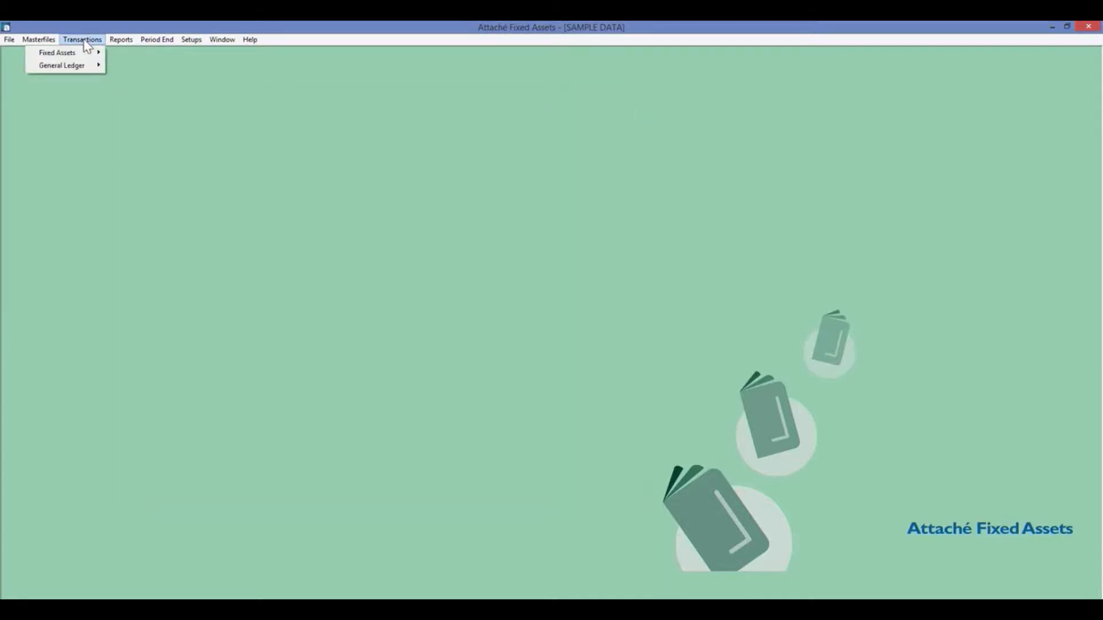
{"action": "mouse_move", "coordinate": [87, 57]}
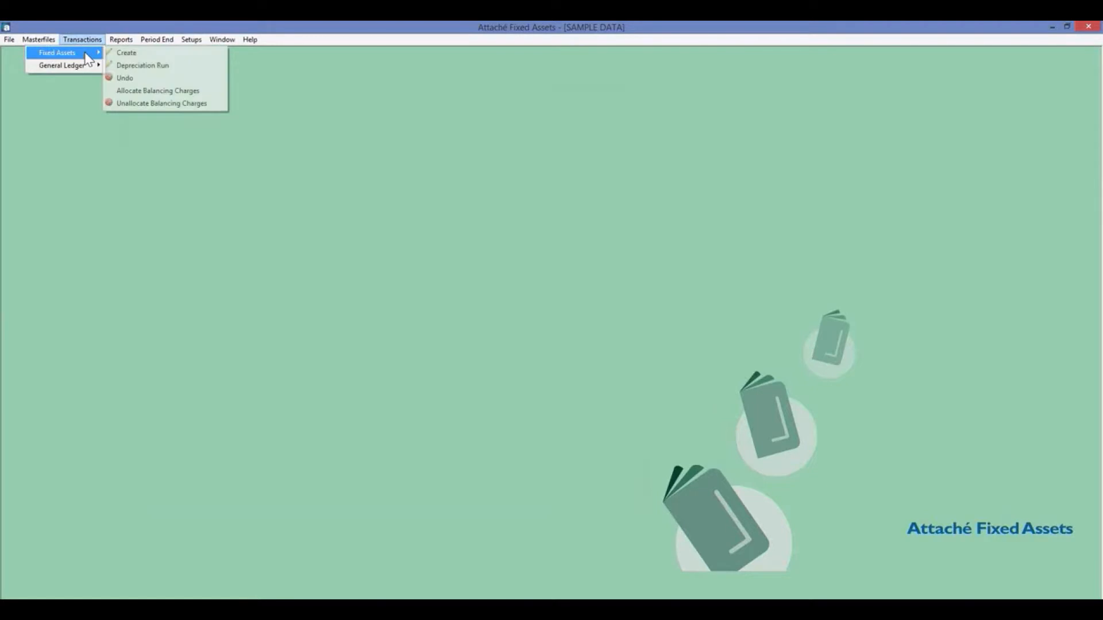
{"action": "left_click", "coordinate": [159, 56]}
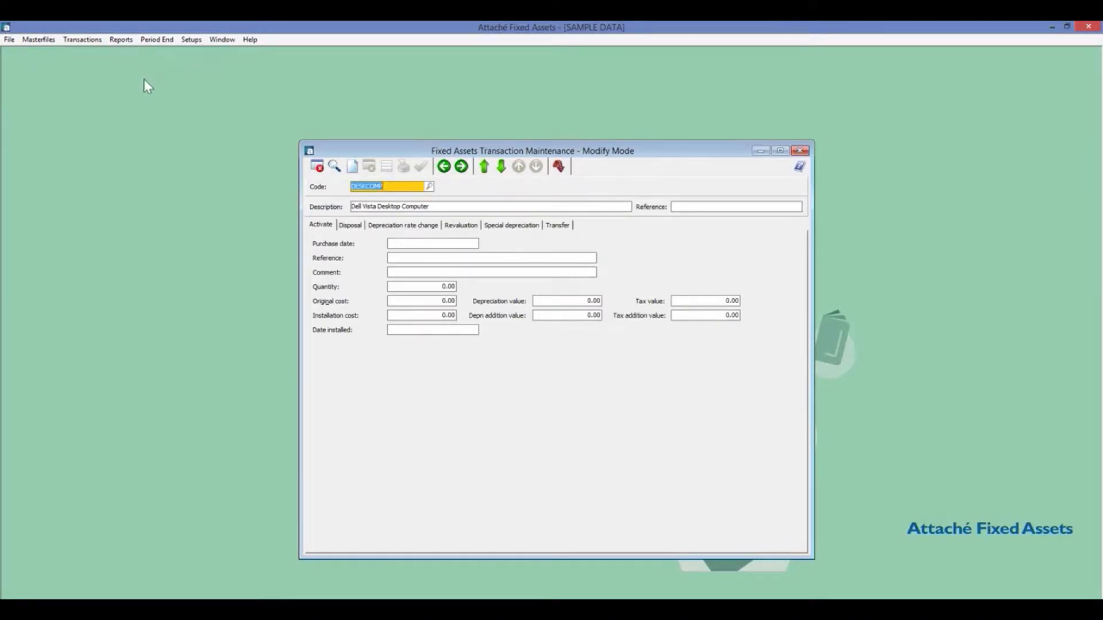
{"action": "left_click", "coordinate": [349, 225]}
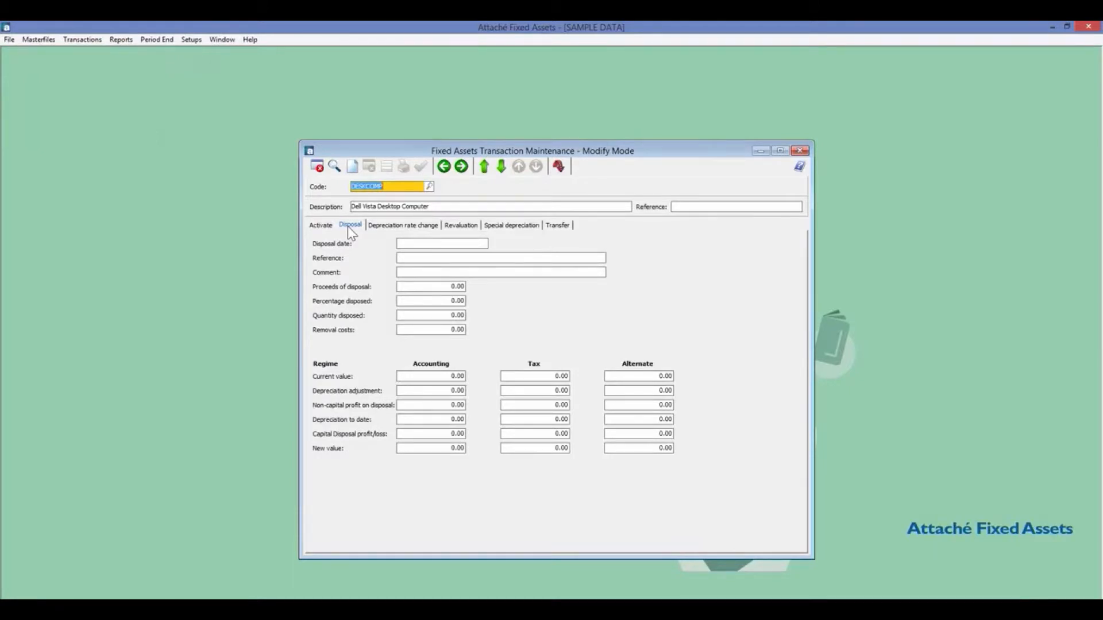
{"action": "left_click", "coordinate": [404, 225]}
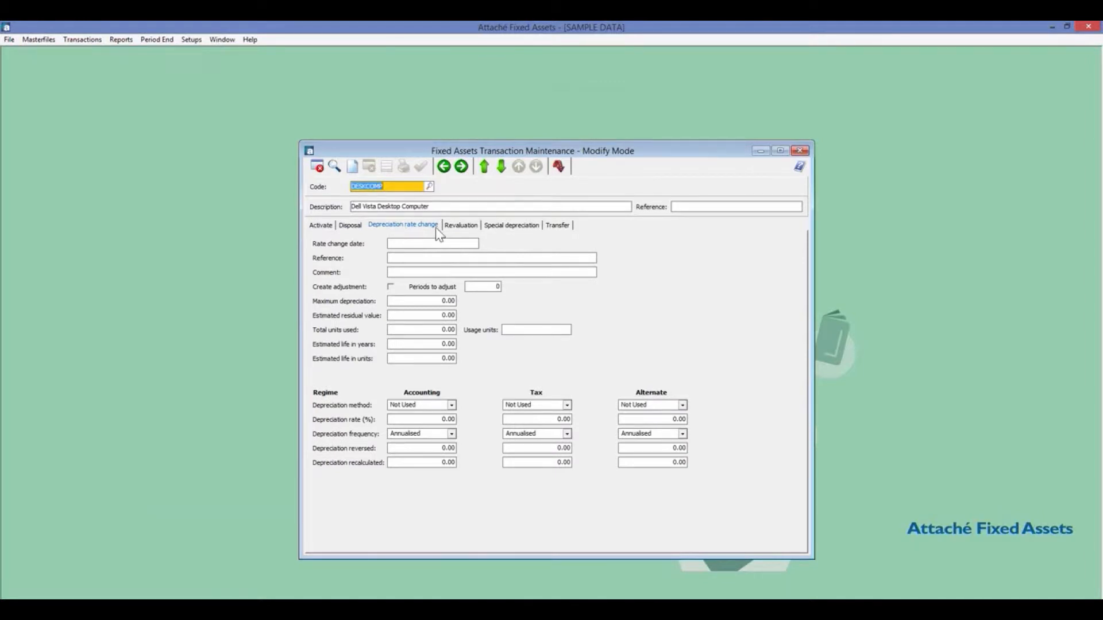
{"action": "left_click", "coordinate": [461, 226]}
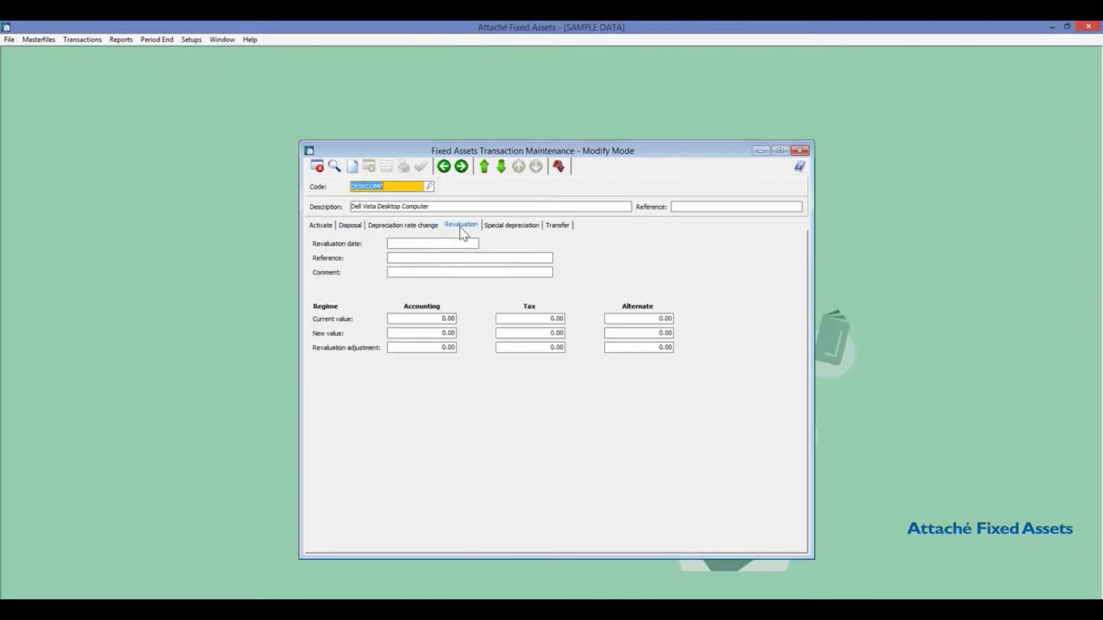
{"action": "left_click", "coordinate": [504, 226]}
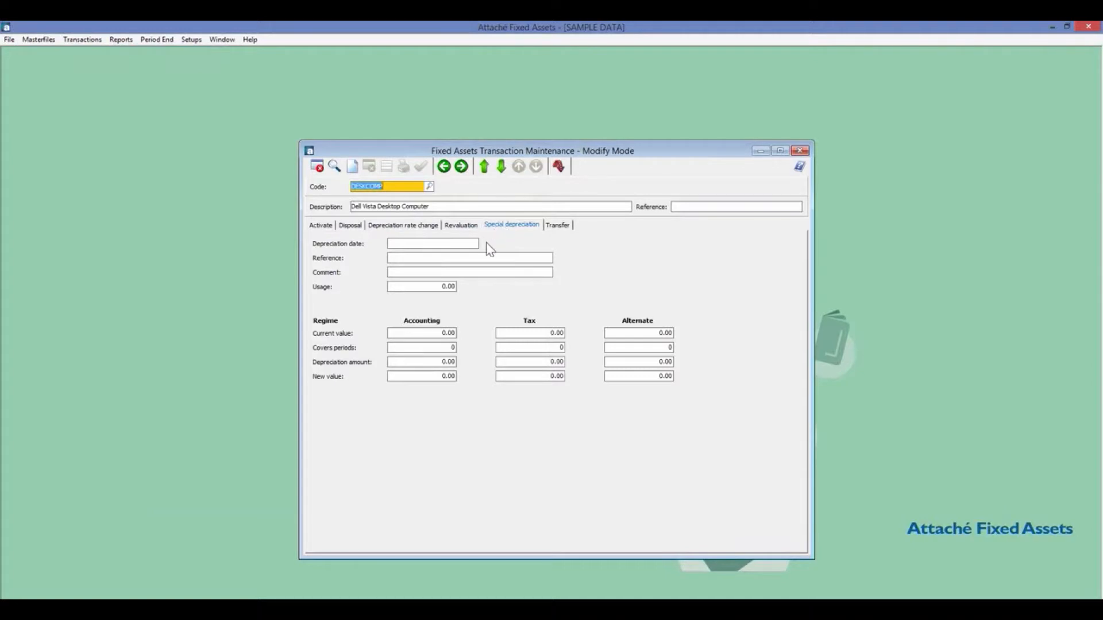
{"action": "left_click", "coordinate": [559, 226]}
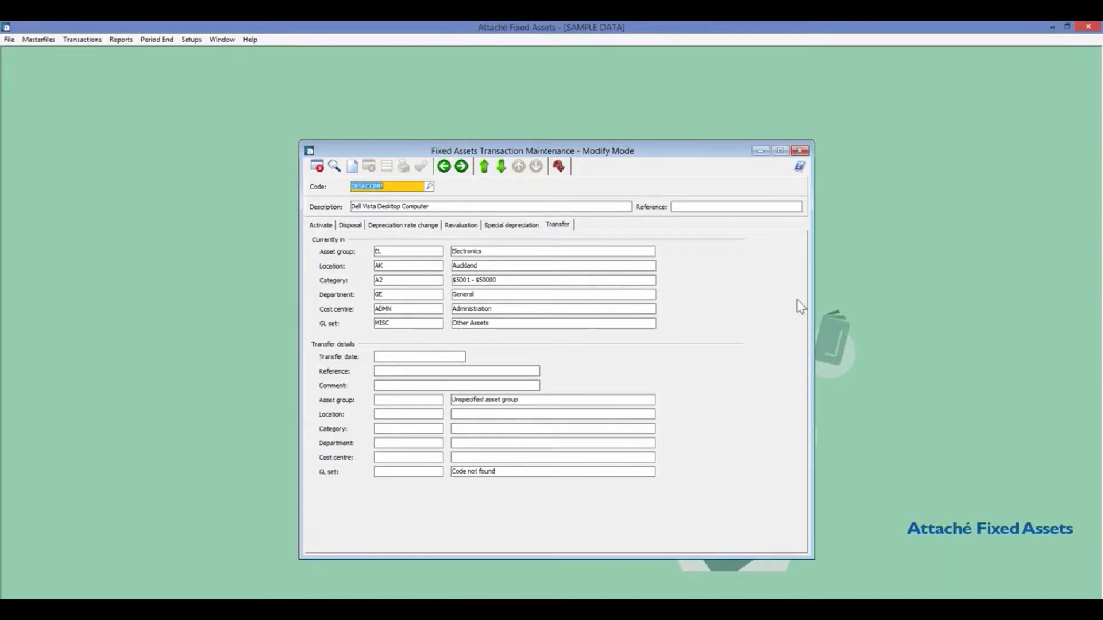
{"action": "left_click", "coordinate": [800, 152]}
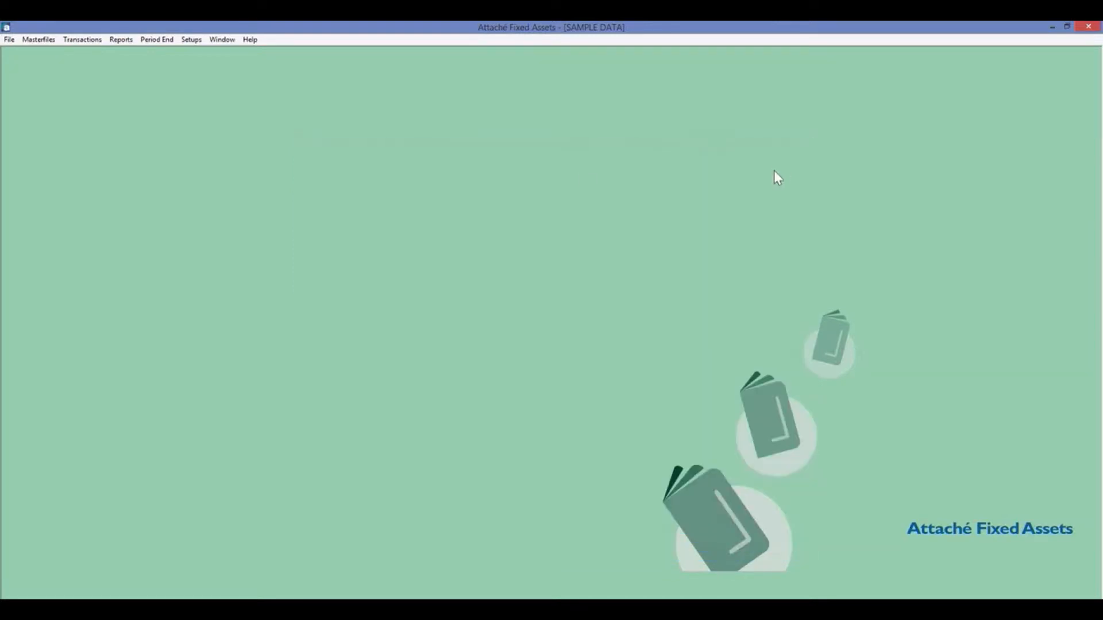
Try the Automatic query mode in the Fixed Assets Depreciation Run, and close it without running the depreciation
{"action": "left_click", "coordinate": [92, 42]}
{"action": "mouse_move", "coordinate": [90, 57]}
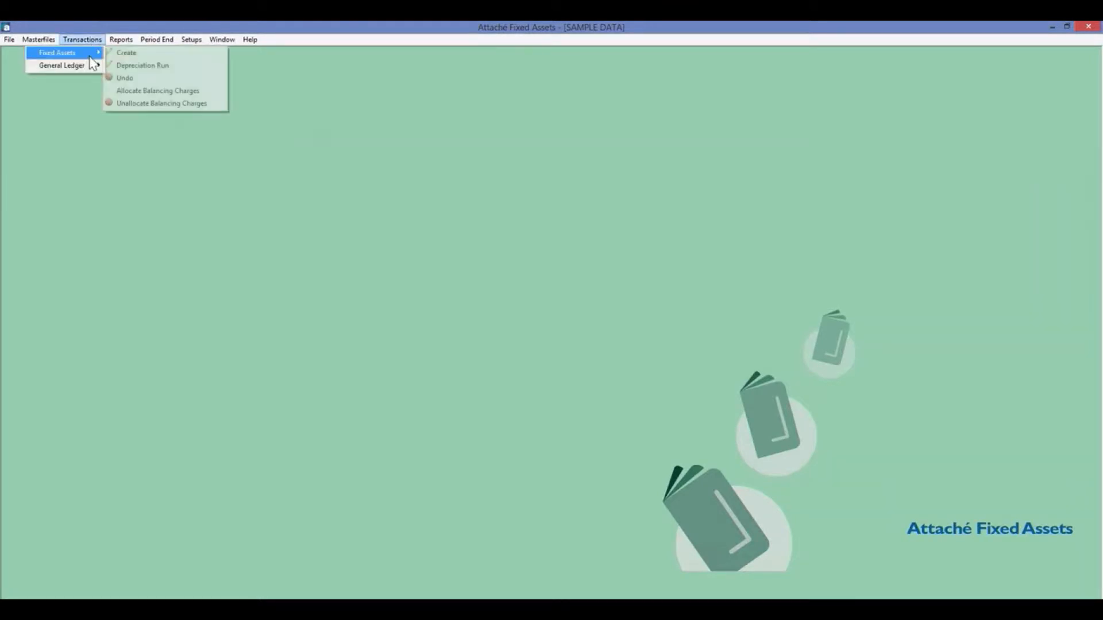
{"action": "left_click", "coordinate": [154, 66]}
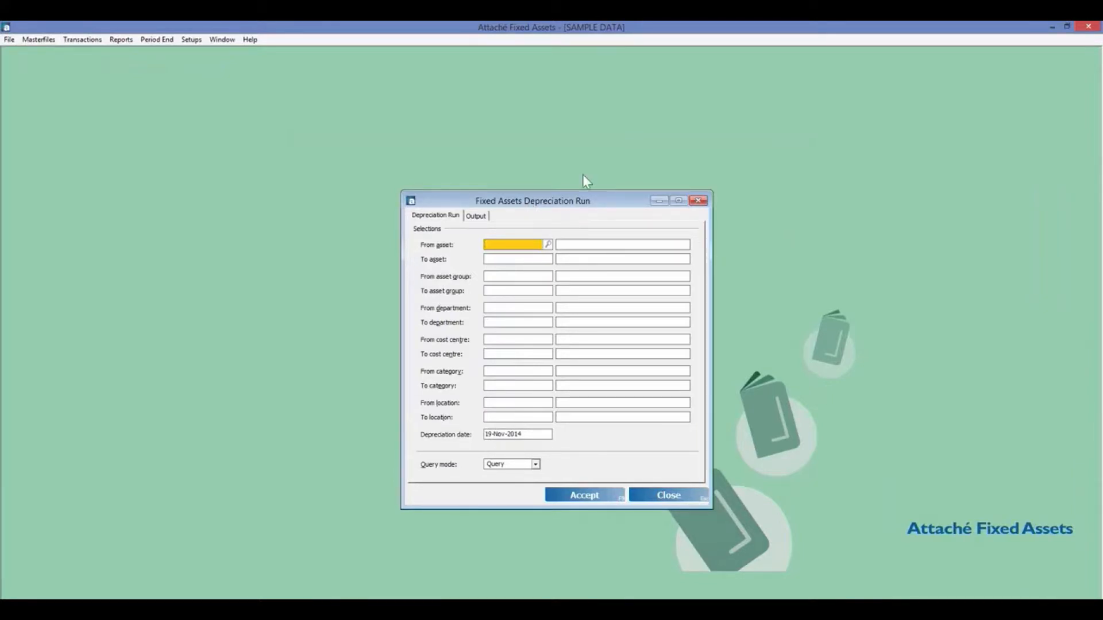
{"action": "left_click", "coordinate": [535, 464]}
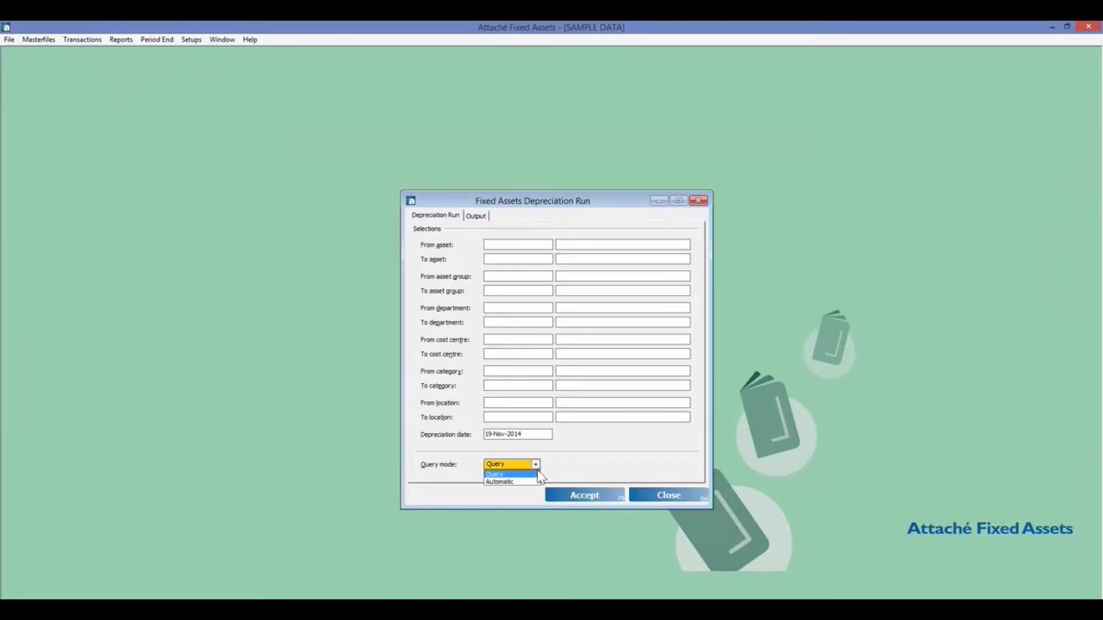
{"action": "left_click", "coordinate": [507, 481]}
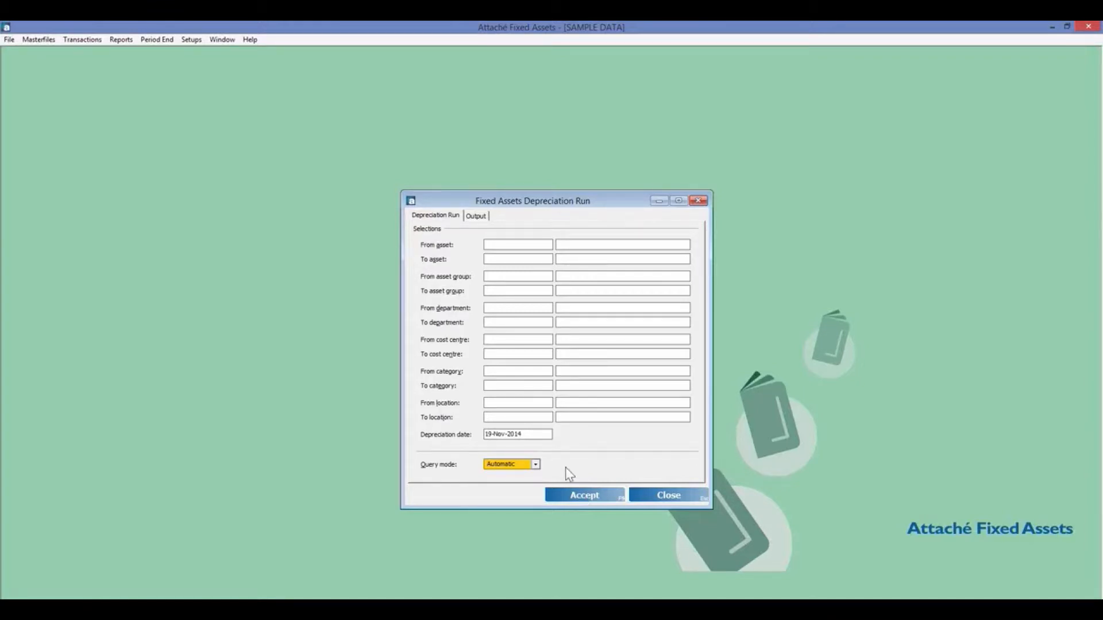
{"action": "left_click", "coordinate": [671, 498]}
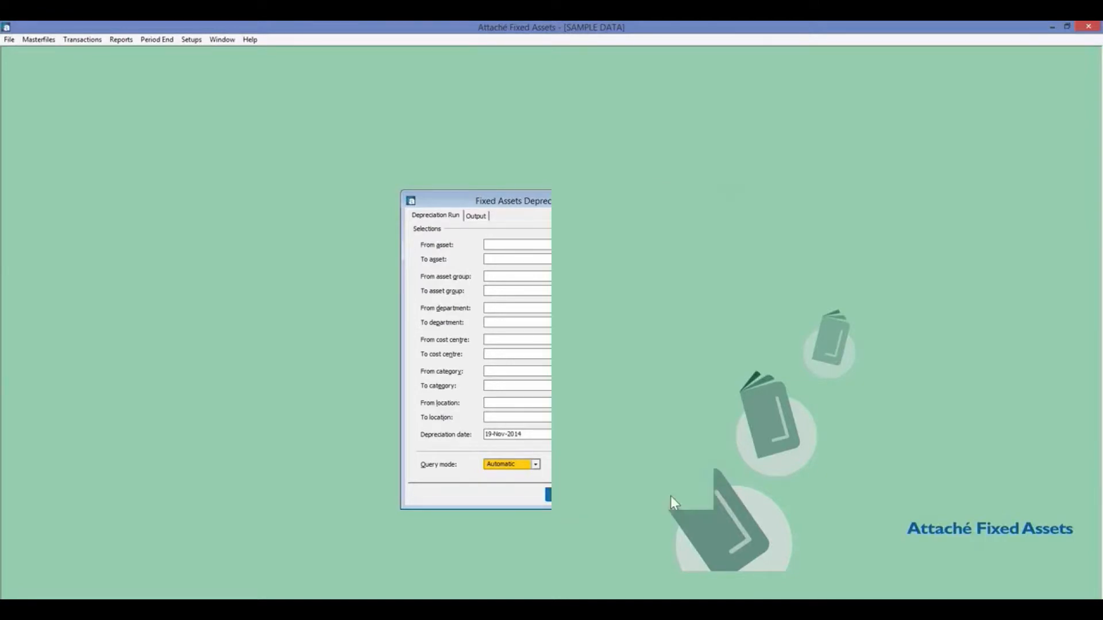
Examine the HONDA asset's WOF and Full Service entry in the Service Diary Enquiry, and close the enquiry
{"action": "left_click", "coordinate": [42, 38]}
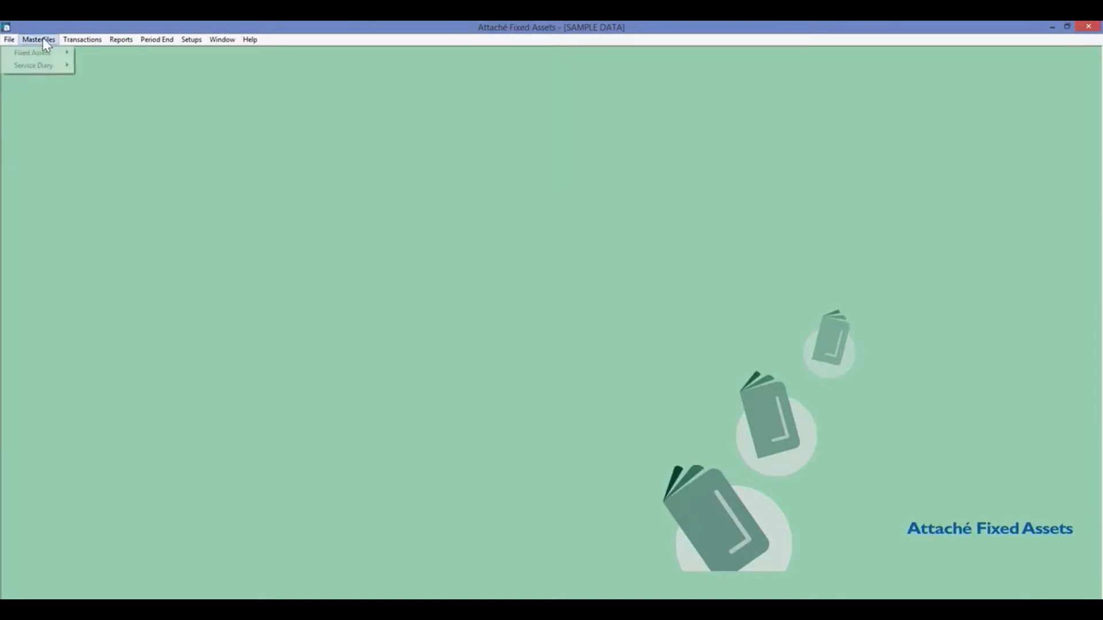
{"action": "mouse_move", "coordinate": [47, 67]}
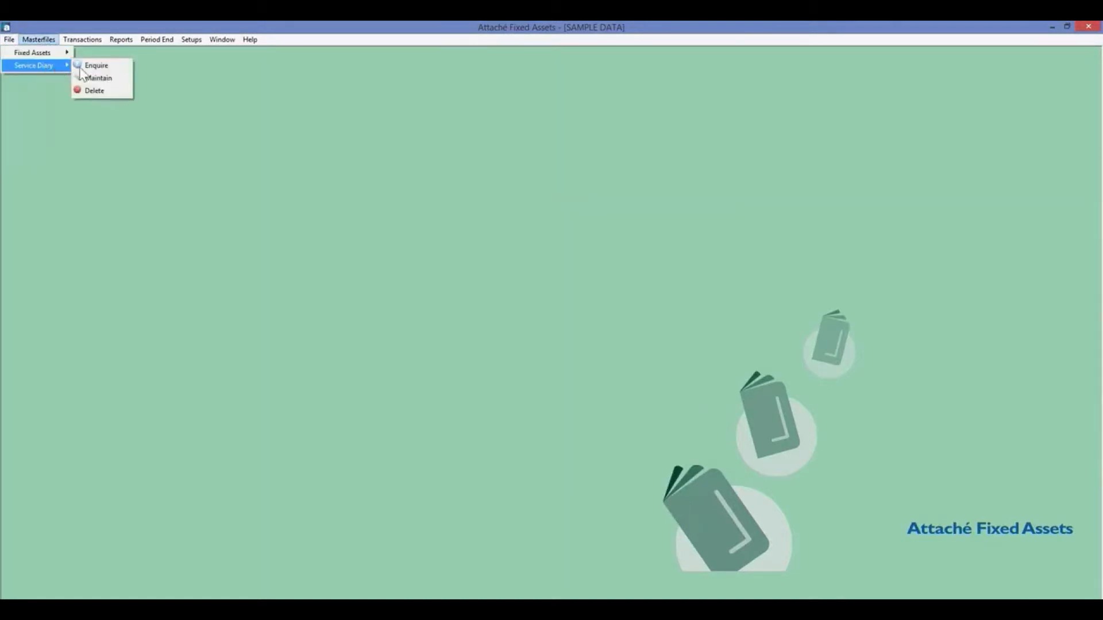
{"action": "left_click", "coordinate": [97, 66]}
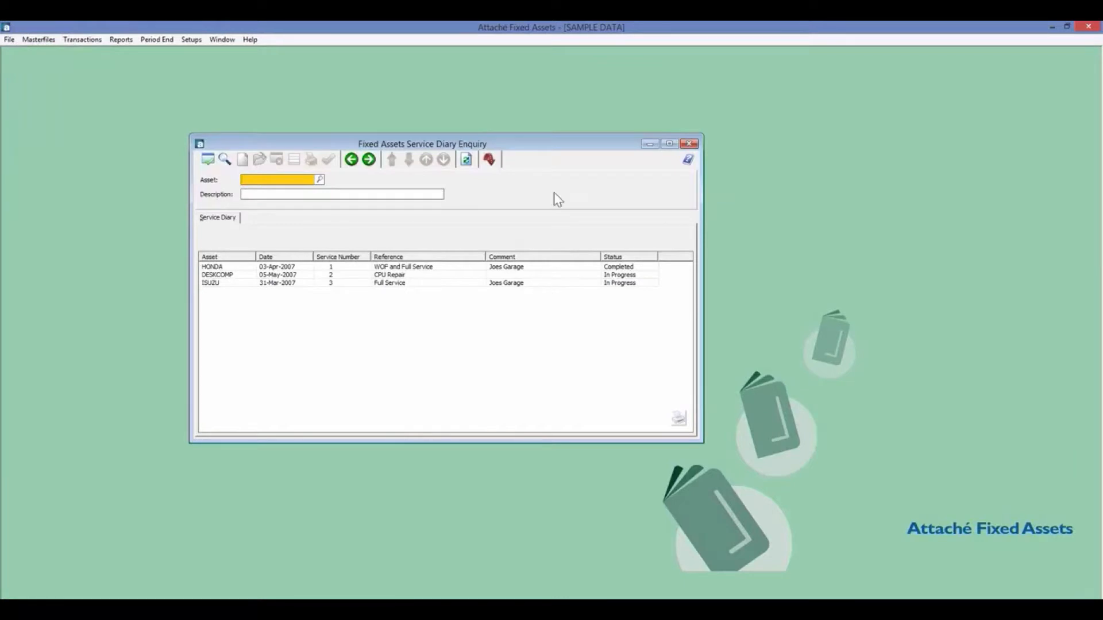
{"action": "left_click", "coordinate": [396, 269]}
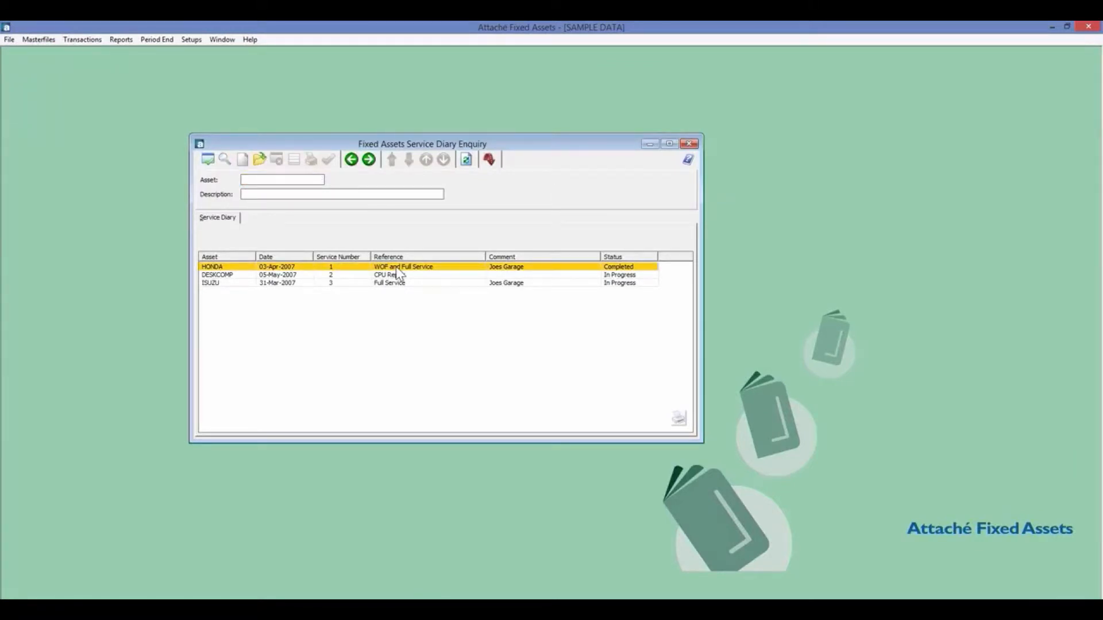
{"action": "double_click", "coordinate": [395, 267]}
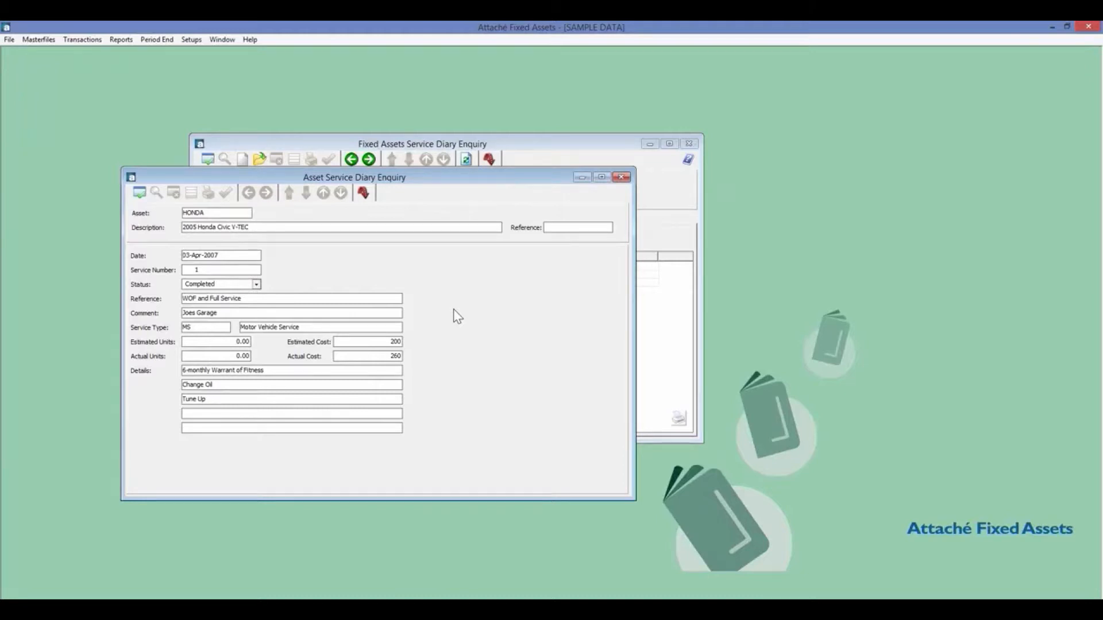
{"action": "left_click", "coordinate": [621, 180]}
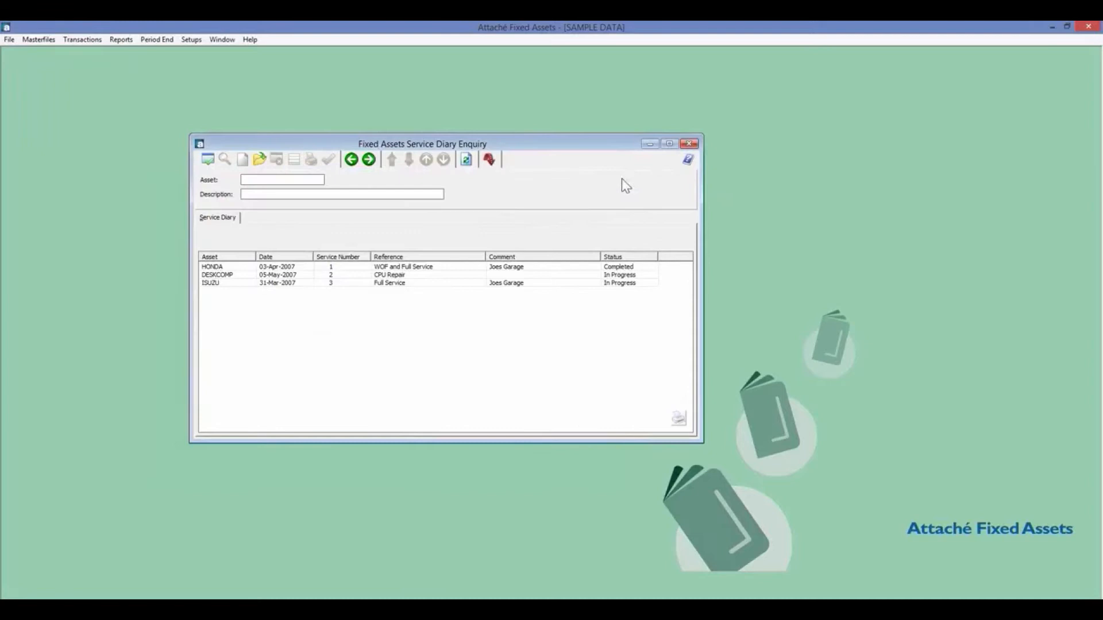
{"action": "left_click", "coordinate": [690, 144]}
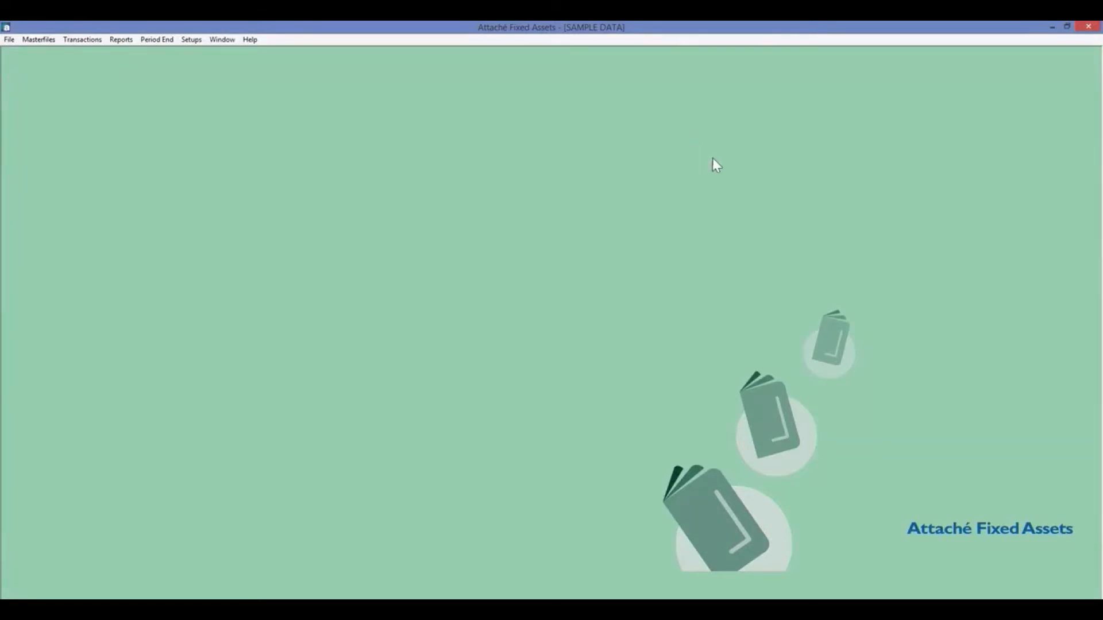
Generate the Asset Details report with Screen as the output device, keeping the default selections
{"action": "left_click", "coordinate": [117, 40]}
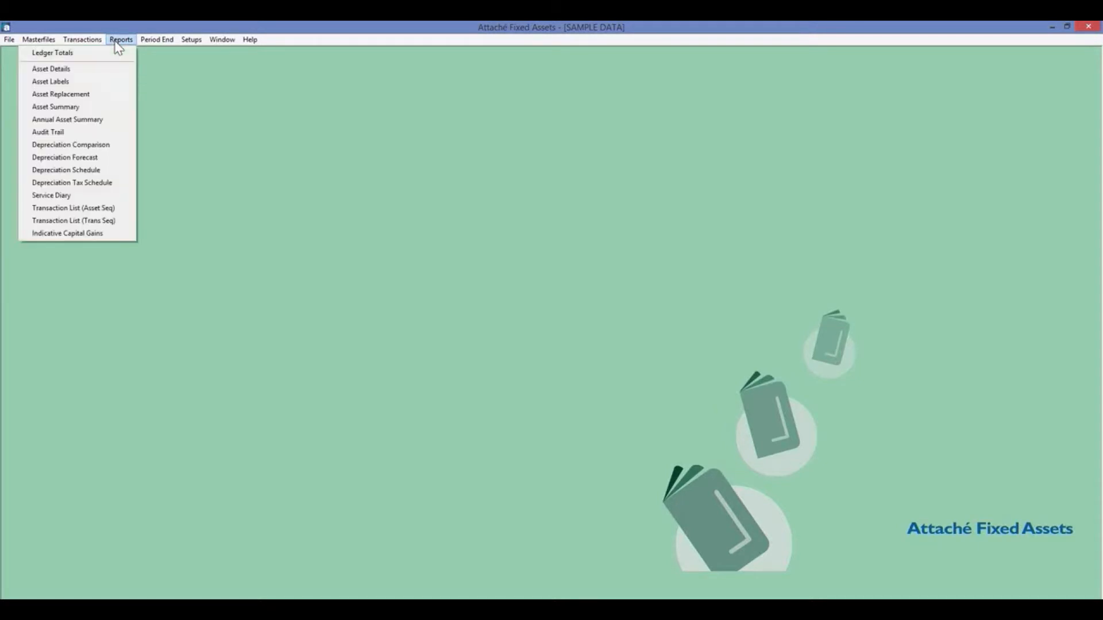
{"action": "left_click", "coordinate": [75, 71]}
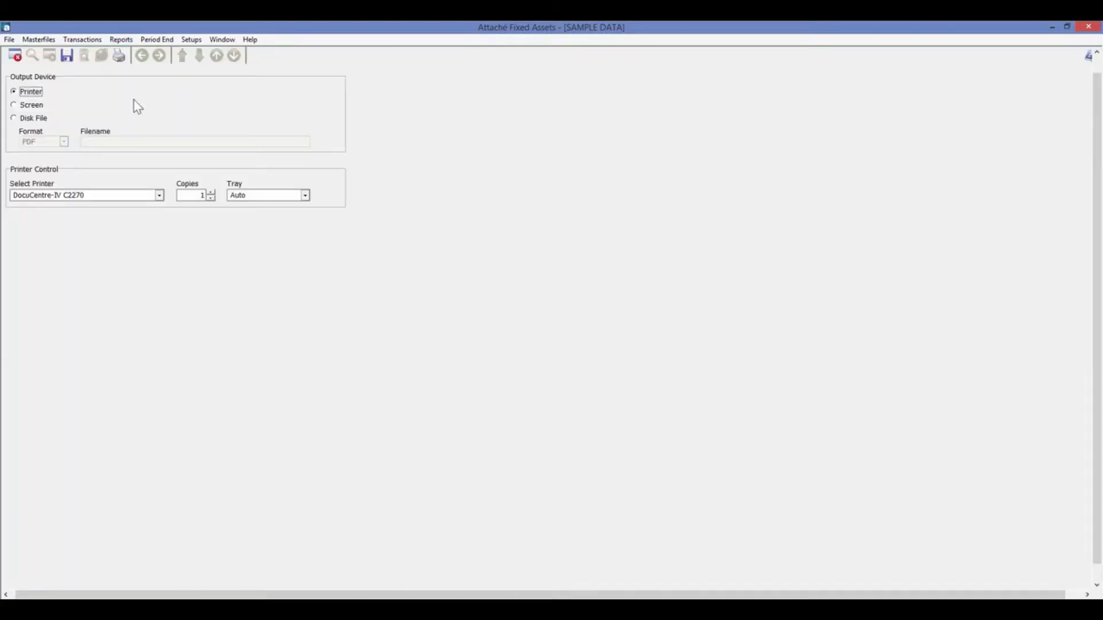
{"action": "left_click", "coordinate": [119, 55]}
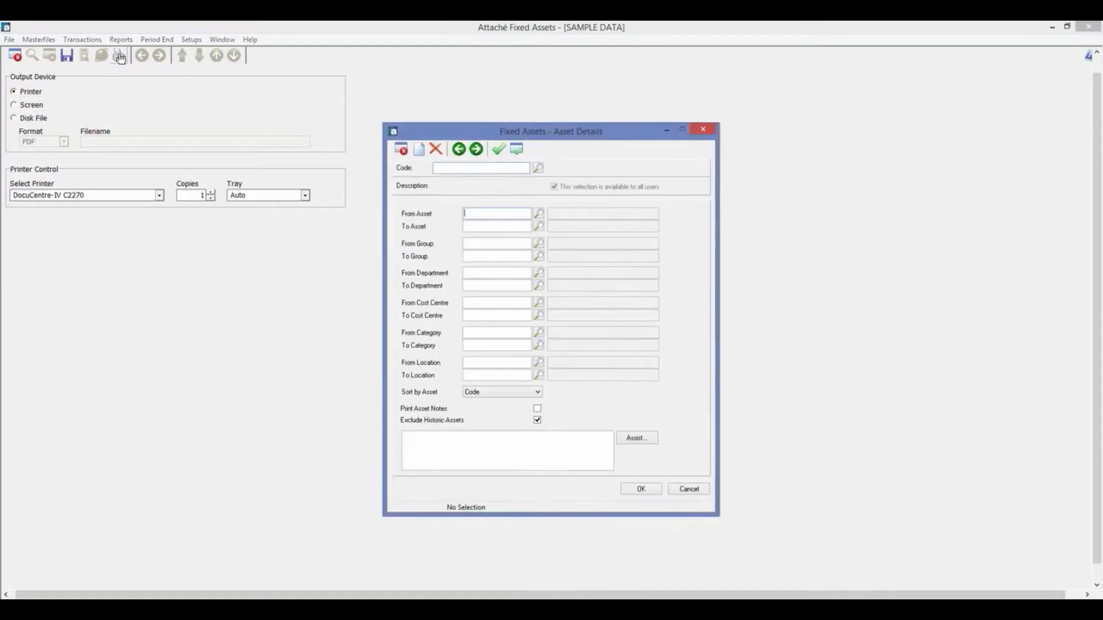
{"action": "left_click", "coordinate": [688, 486]}
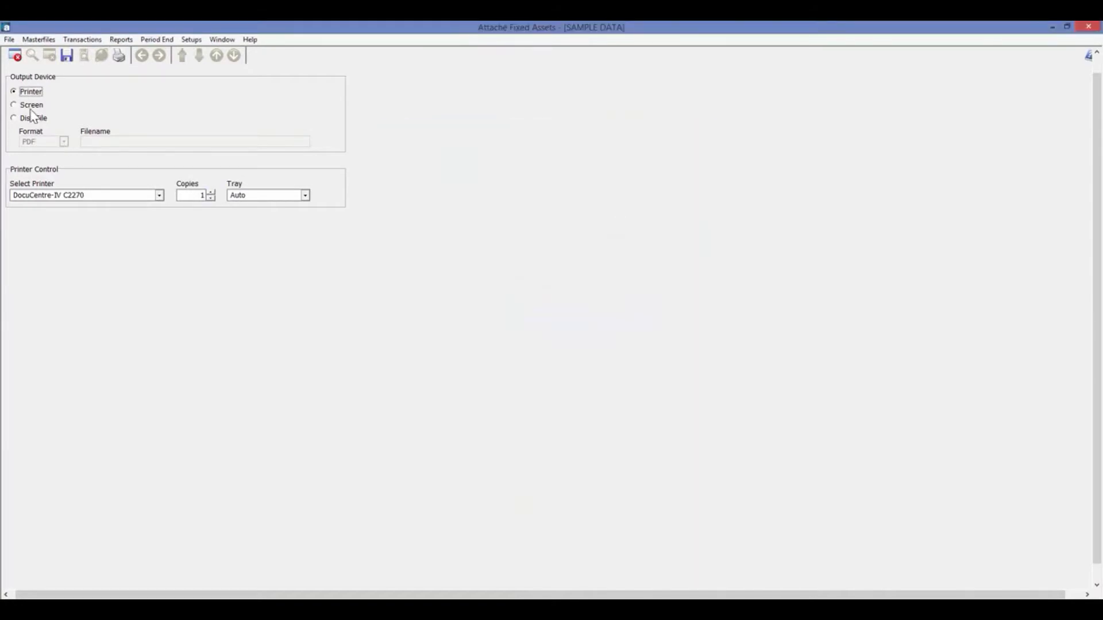
{"action": "left_click", "coordinate": [31, 104]}
{"action": "left_click", "coordinate": [119, 56]}
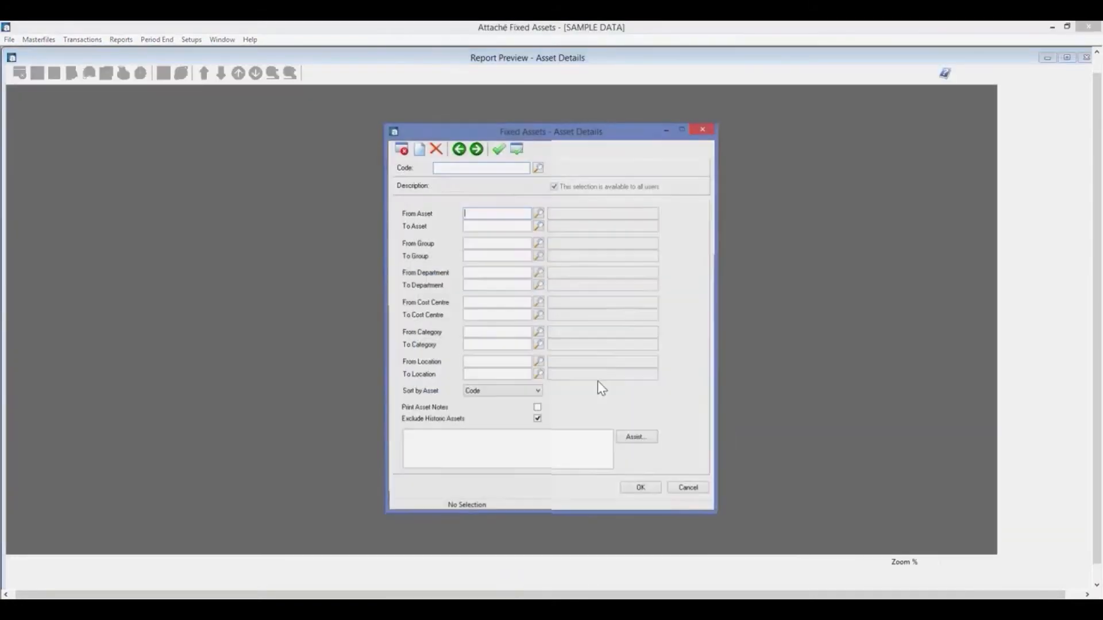
{"action": "left_click", "coordinate": [639, 487]}
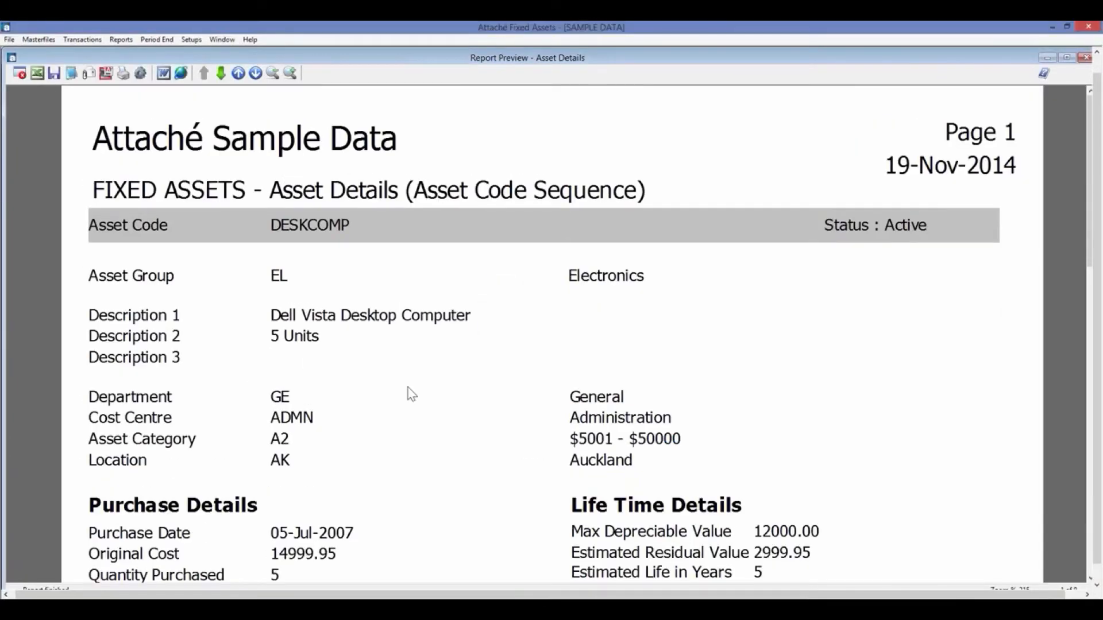
Examine DESKCOMP's purchase, life time, insurance and balance details in the Asset Details report, and close the report and its output settings
{"action": "scroll", "coordinate": [411, 394], "scroll_direction": "down", "scroll_amount": 2}
{"action": "scroll", "coordinate": [412, 394], "scroll_direction": "down", "scroll_amount": 8}
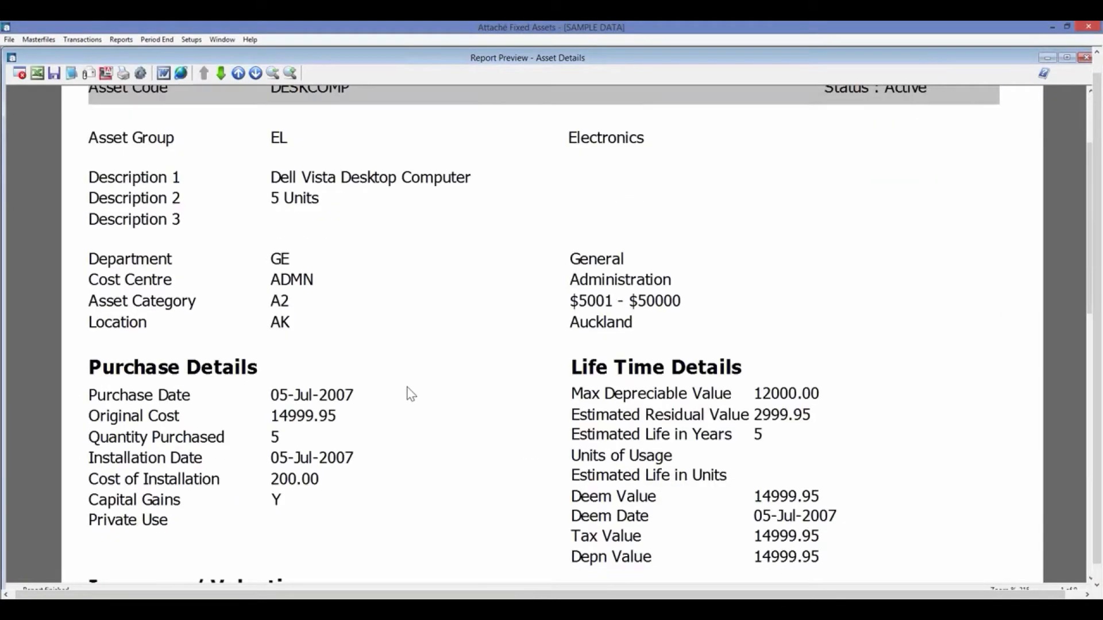
{"action": "scroll", "coordinate": [412, 394], "scroll_direction": "down", "scroll_amount": 16}
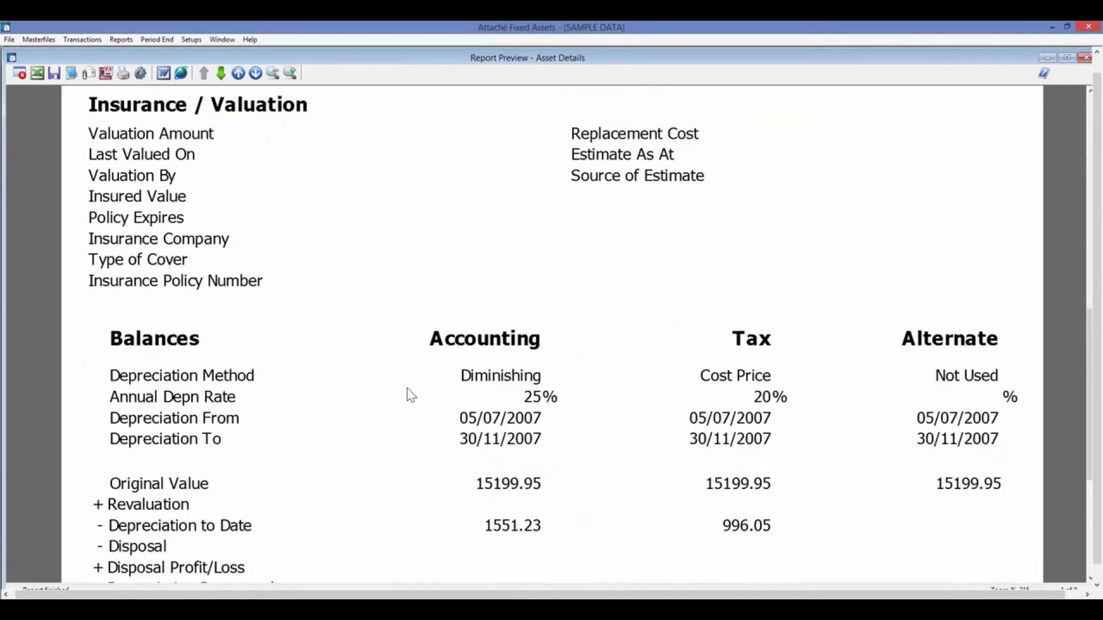
{"action": "scroll", "coordinate": [409, 394], "scroll_direction": "up", "scroll_amount": 20}
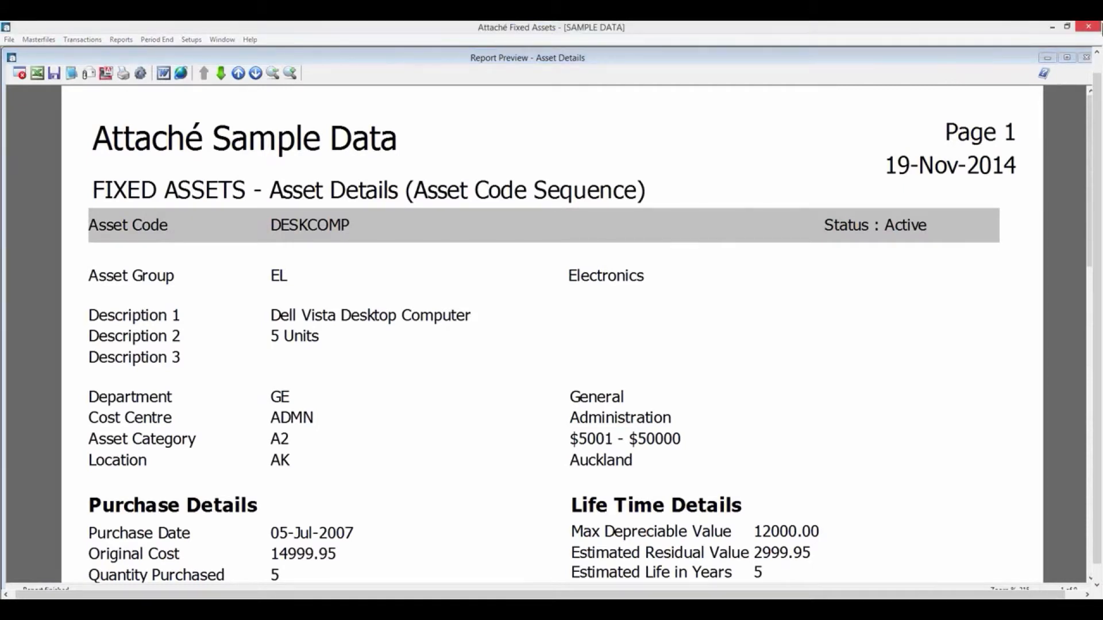
{"action": "left_click", "coordinate": [1084, 58]}
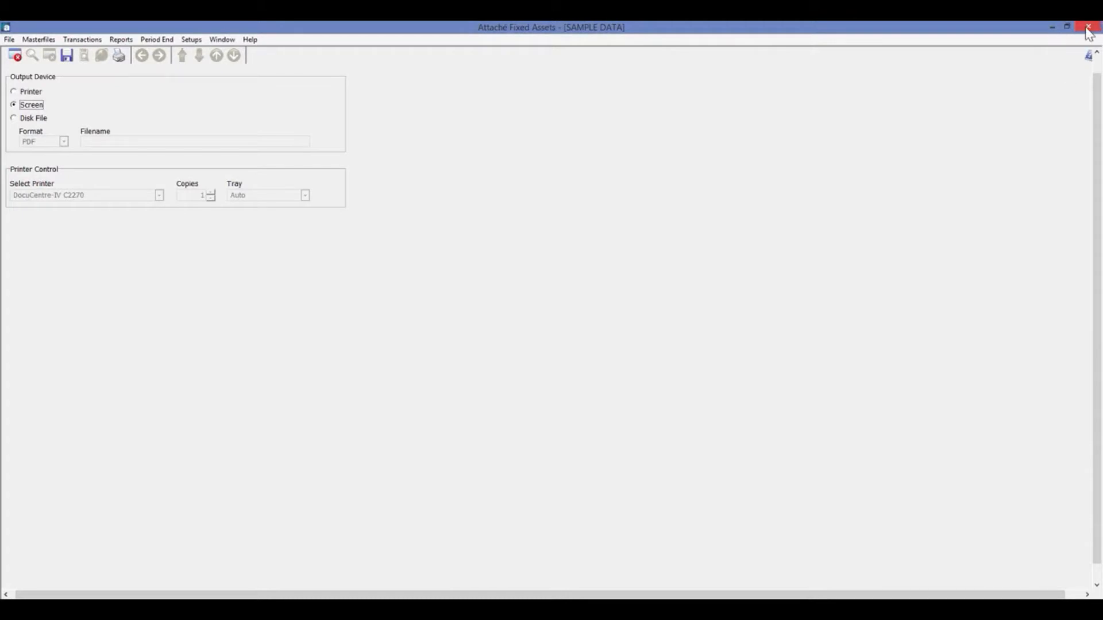
{"action": "mouse_move", "coordinate": [1094, 46]}
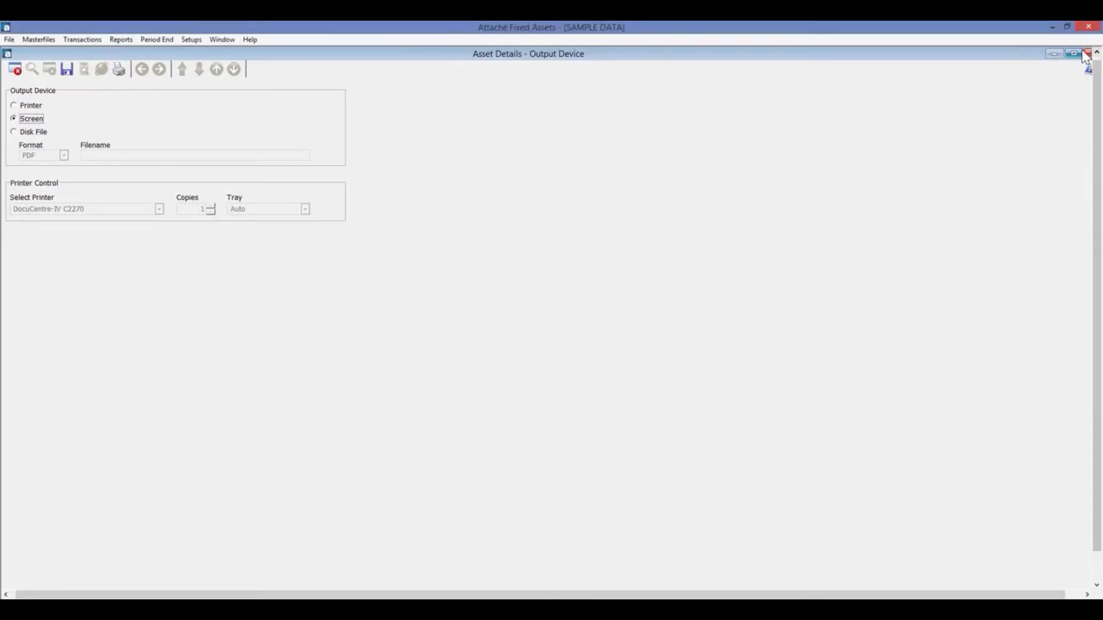
{"action": "left_click", "coordinate": [1093, 55]}
Generate the Asset Replacement report to Screen with the default selections, excluding historic assets, and maximize its preview
{"action": "left_click", "coordinate": [117, 40]}
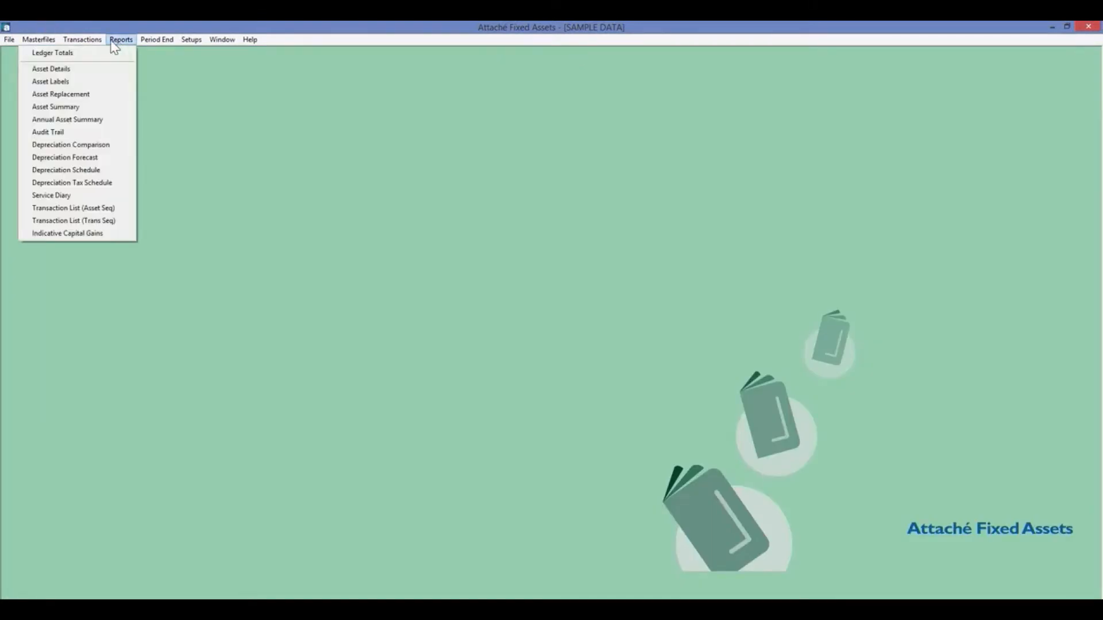
{"action": "left_click", "coordinate": [91, 96]}
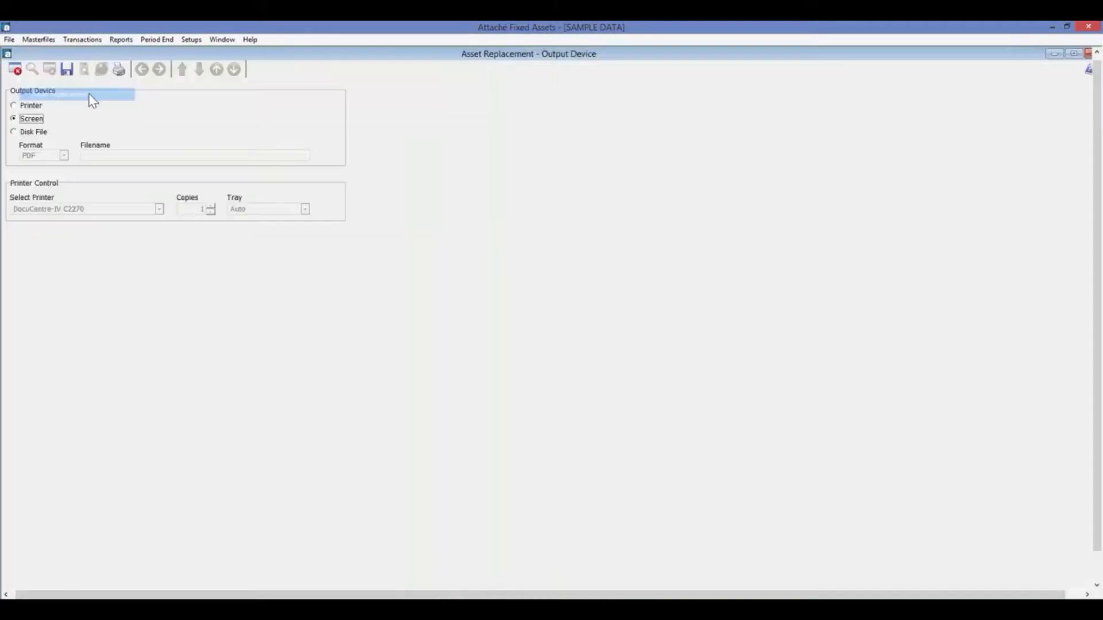
{"action": "left_click", "coordinate": [119, 73]}
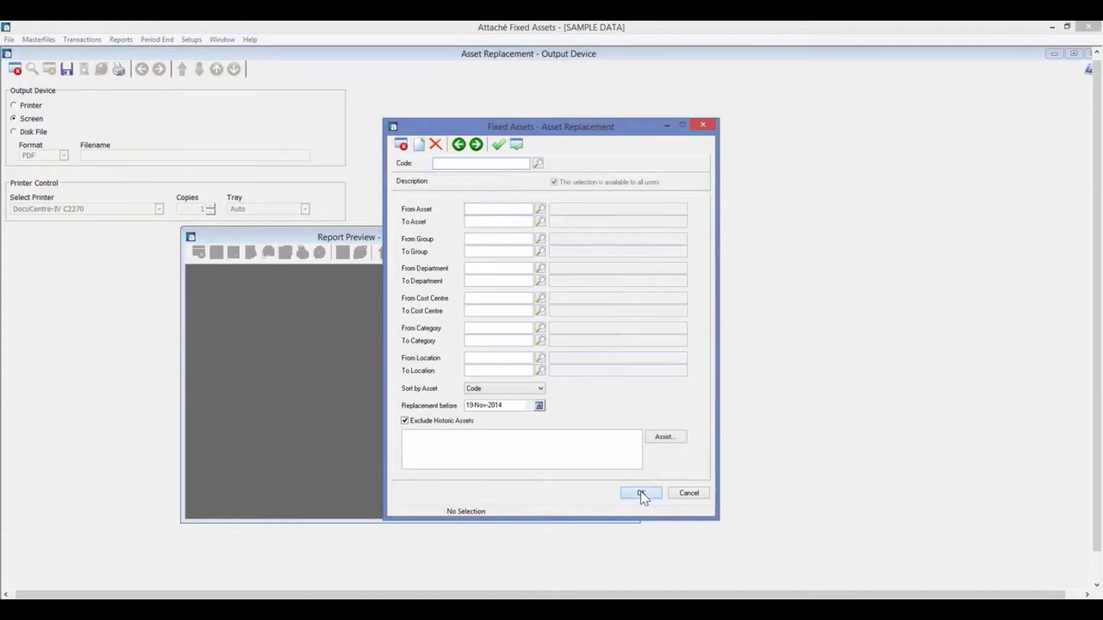
{"action": "left_click", "coordinate": [641, 492]}
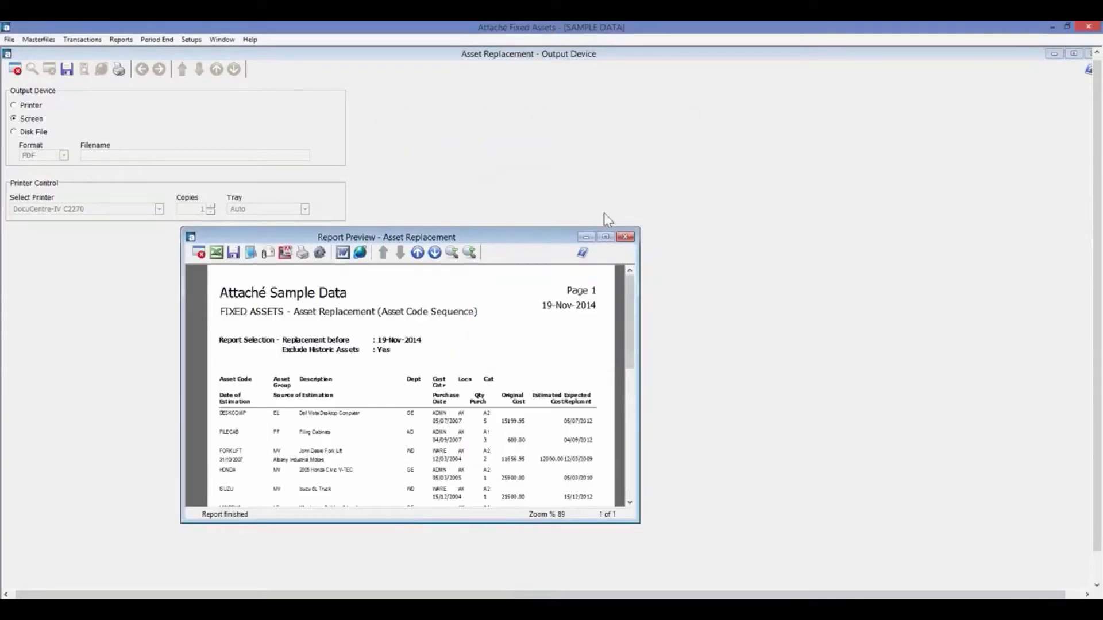
{"action": "left_click", "coordinate": [605, 237]}
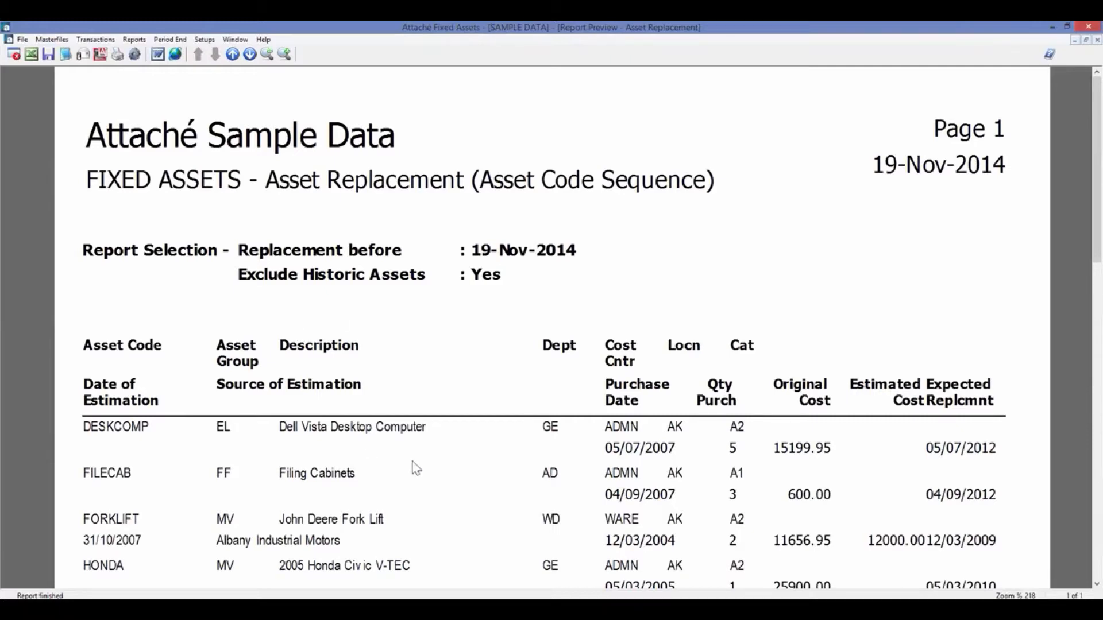
Examine the assets' original costs and expected replacement dates in the Asset Replacement report, and close the report and its output settings
{"action": "scroll", "coordinate": [409, 468], "scroll_direction": "down", "scroll_amount": 2}
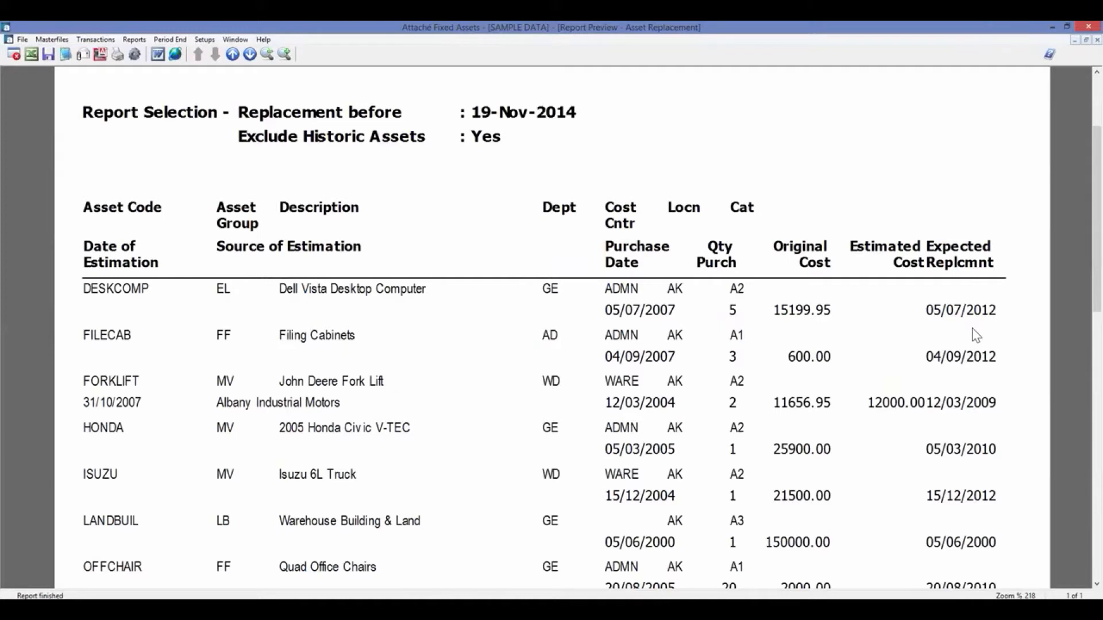
{"action": "left_click", "coordinate": [1097, 40]}
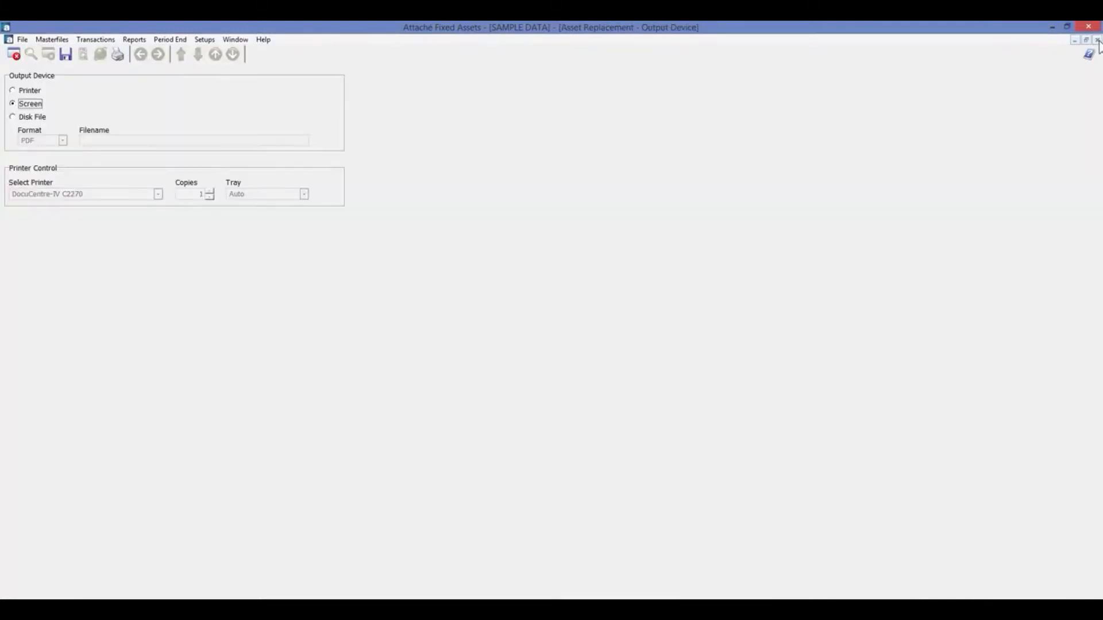
{"action": "left_click", "coordinate": [1098, 40]}
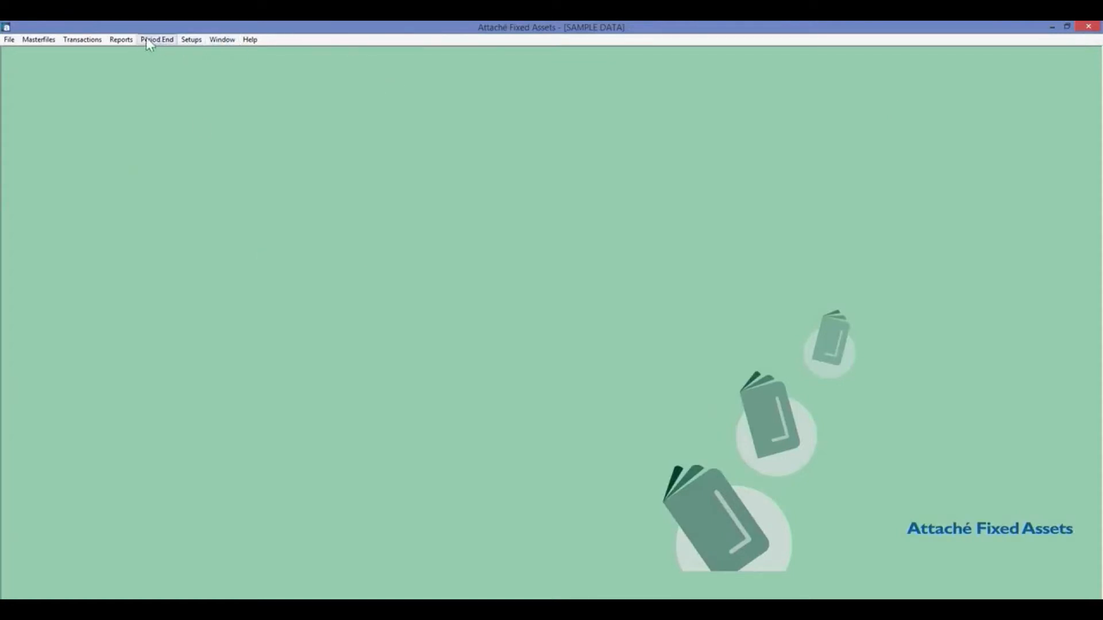
Open the General Ledger Sets Enquiry and review the accounts assigned to the FURN set
{"action": "left_click", "coordinate": [192, 41]}
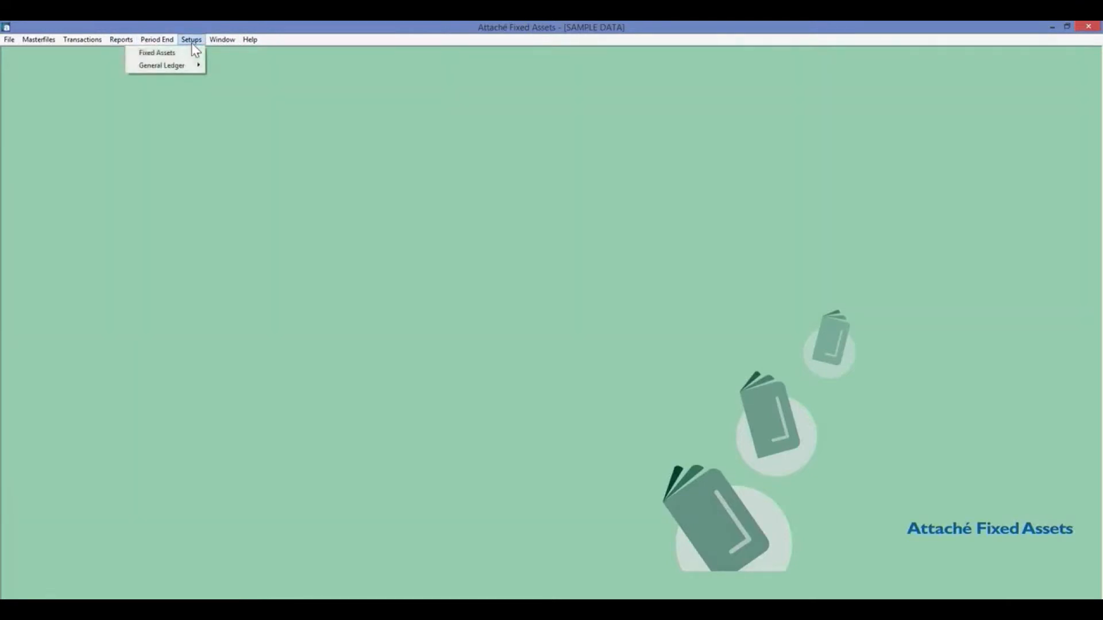
{"action": "mouse_move", "coordinate": [195, 58]}
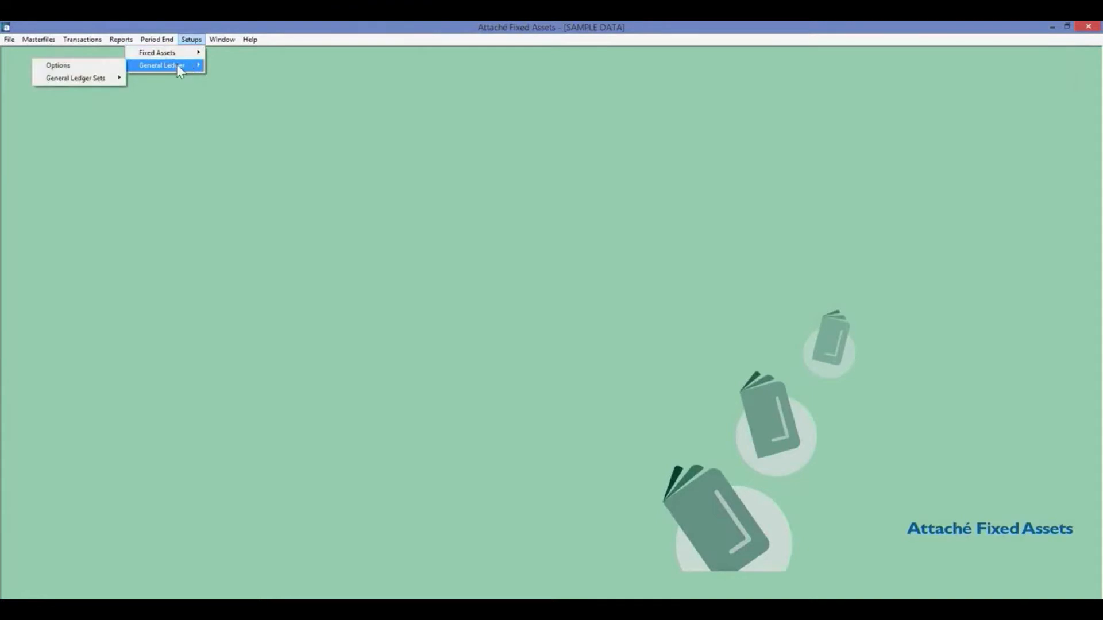
{"action": "mouse_move", "coordinate": [105, 81]}
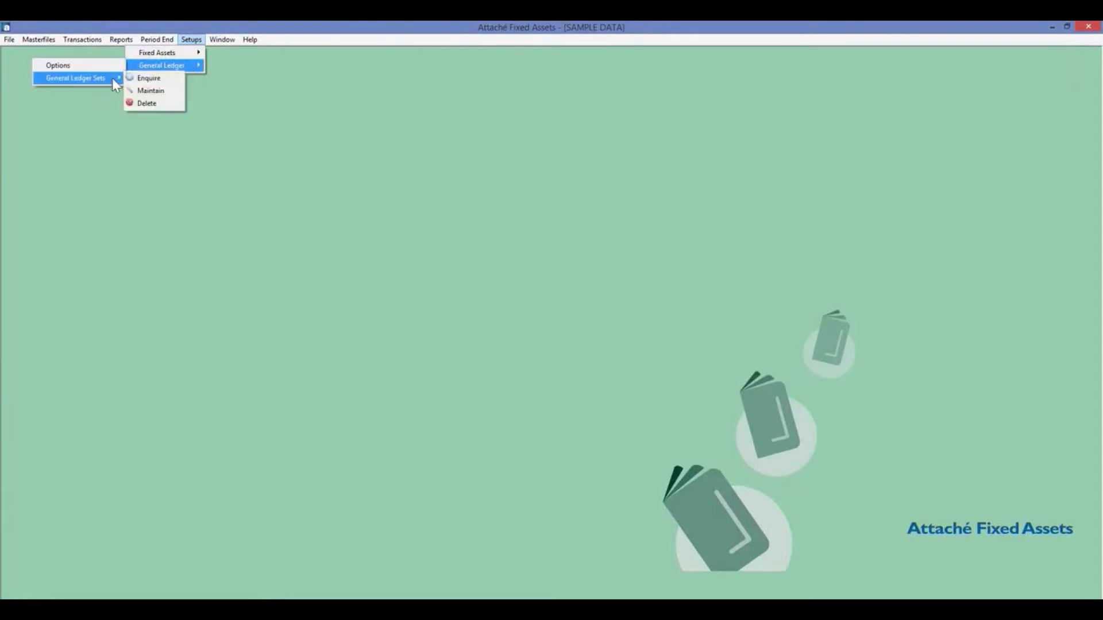
{"action": "left_click", "coordinate": [148, 78]}
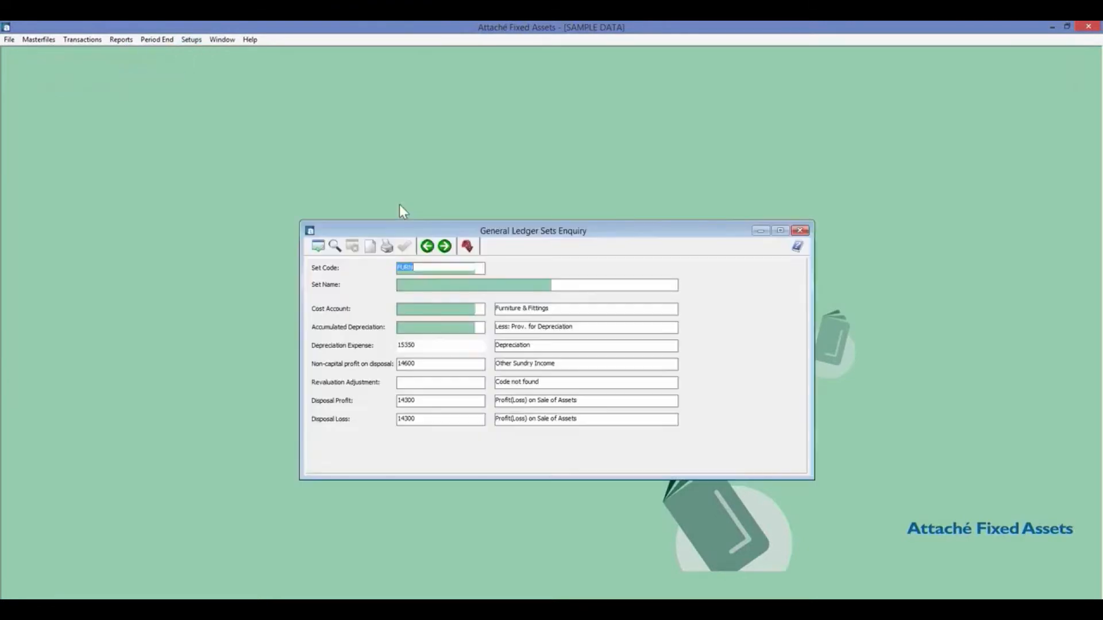
{"action": "left_click_drag", "start_coordinate": [591, 223], "coordinate": [558, 167]}
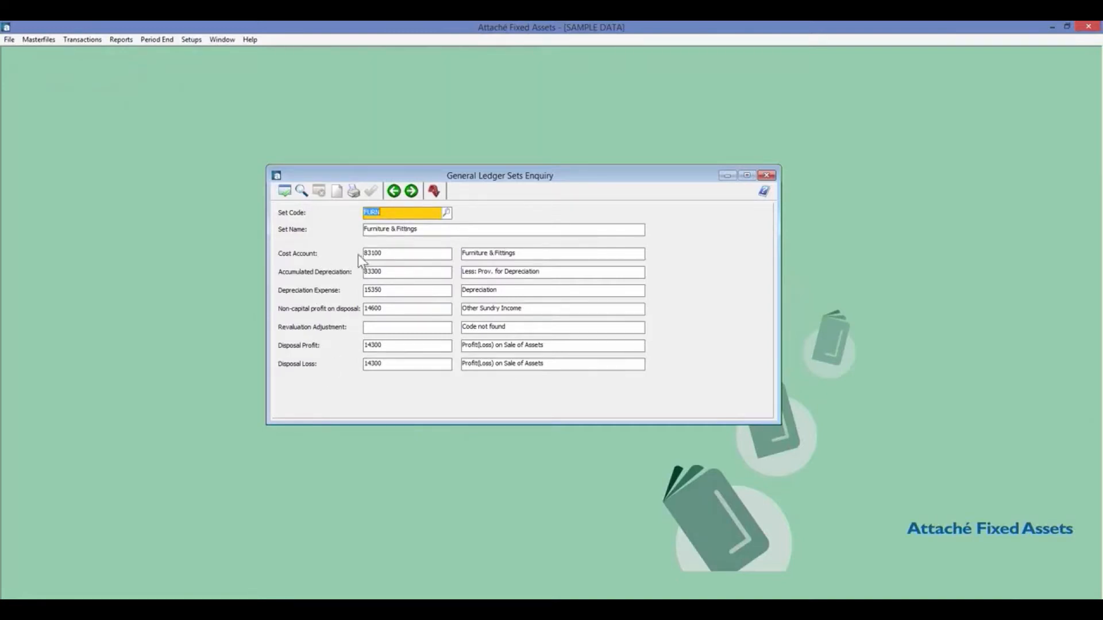
Look up the available general ledger set codes, cancel the lookup without choosing one, and close the General Ledger Sets Enquiry
{"action": "left_click", "coordinate": [446, 212]}
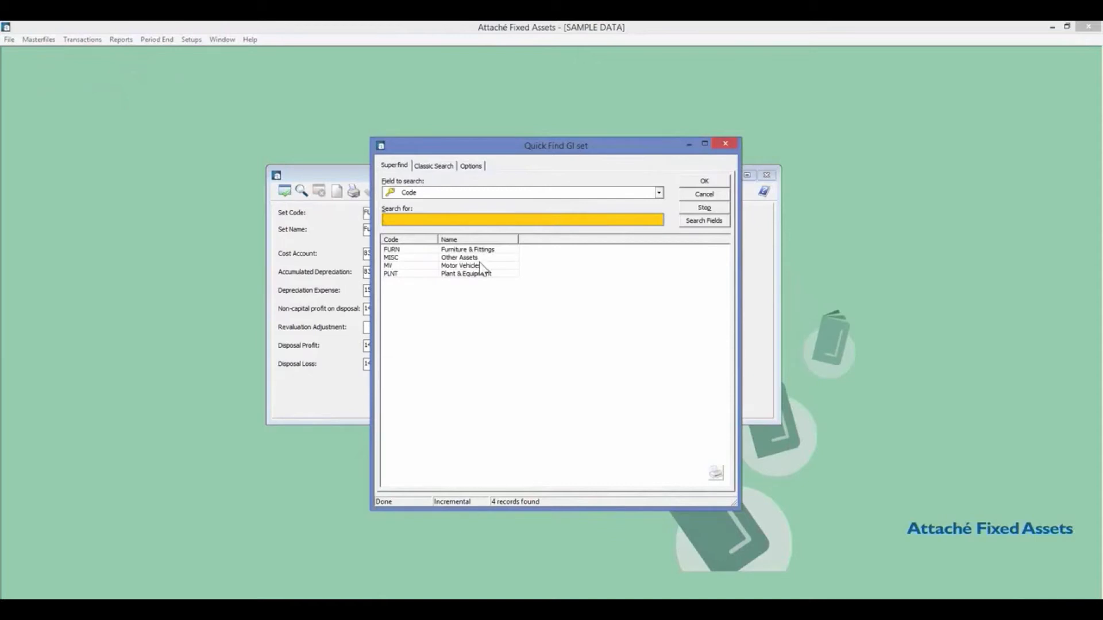
{"action": "left_click", "coordinate": [700, 199]}
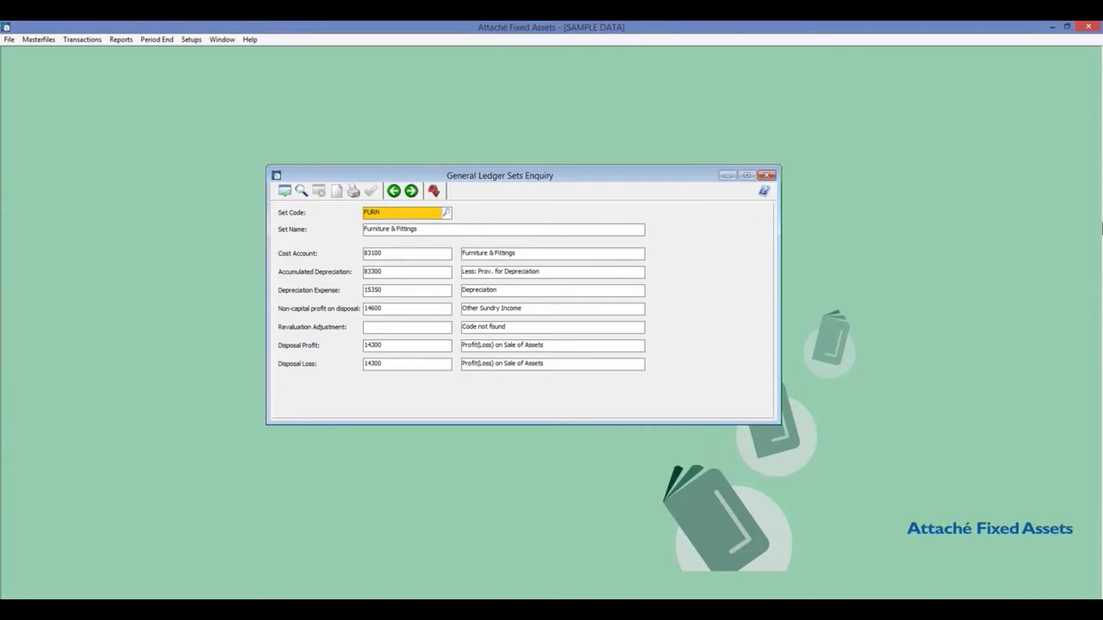
{"action": "left_click", "coordinate": [1100, 85]}
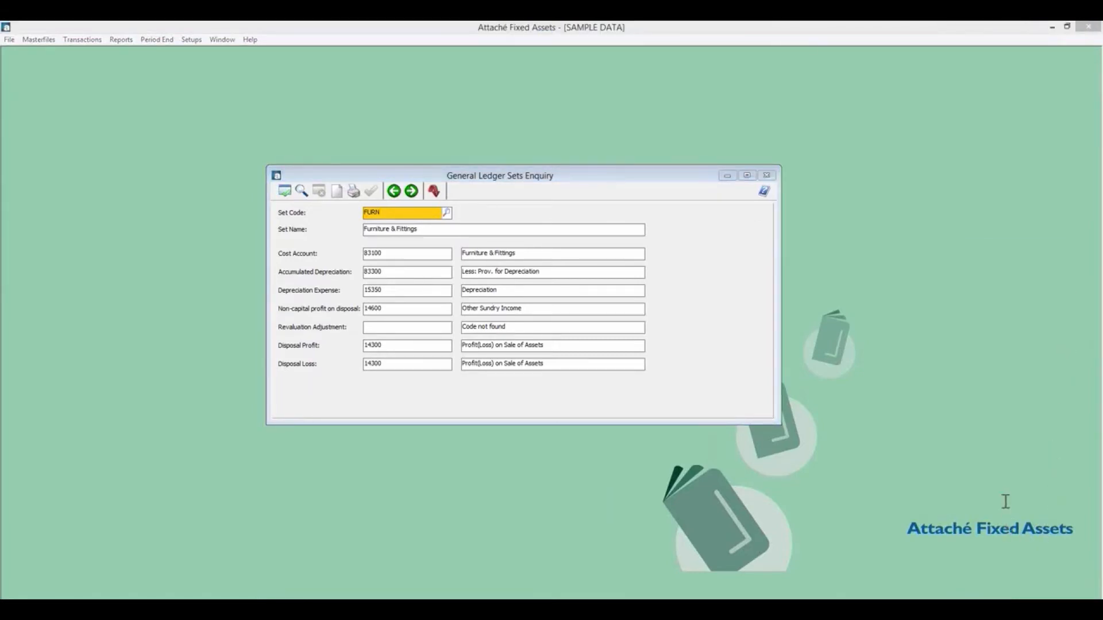
{"action": "left_click", "coordinate": [714, 278]}
{"action": "key", "text": "Escape"}
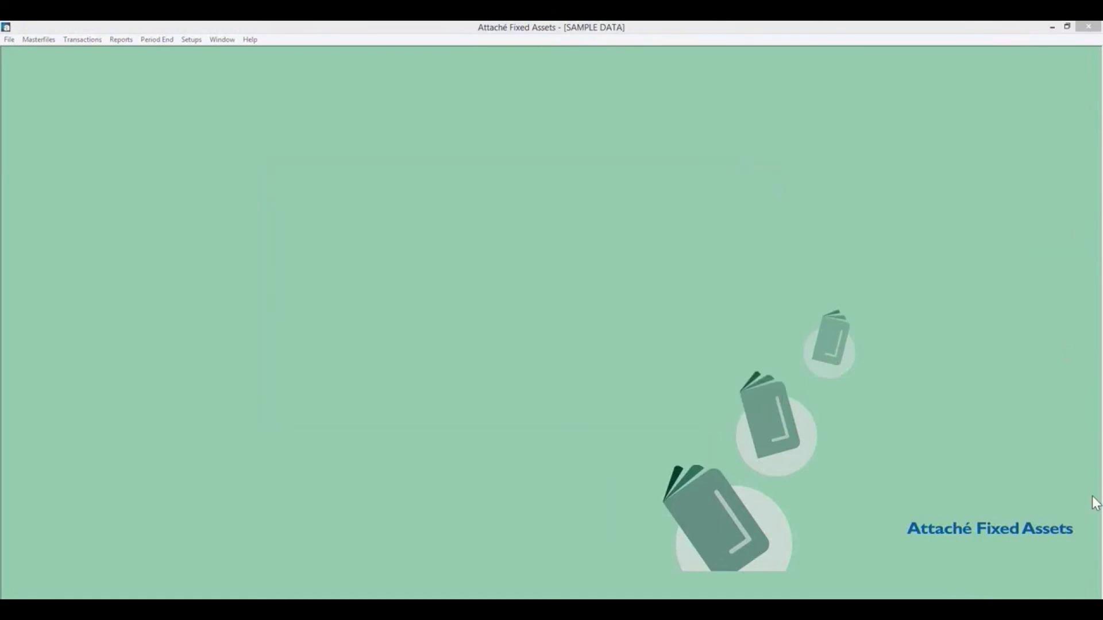